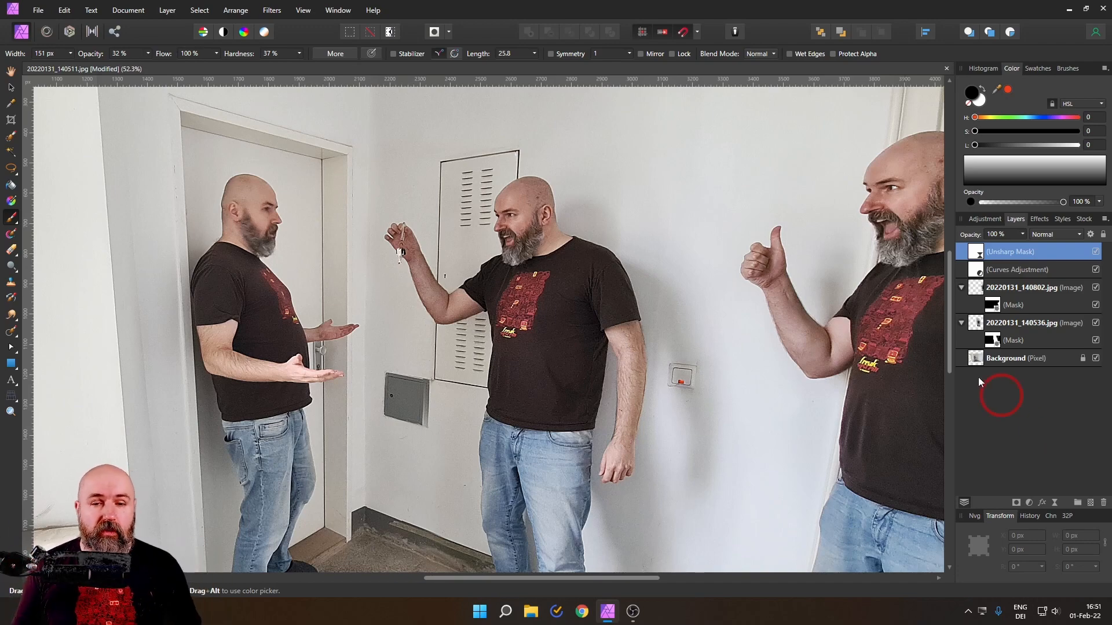
scroll(776, 325, down, 3)
drag(770, 302, 794, 306)
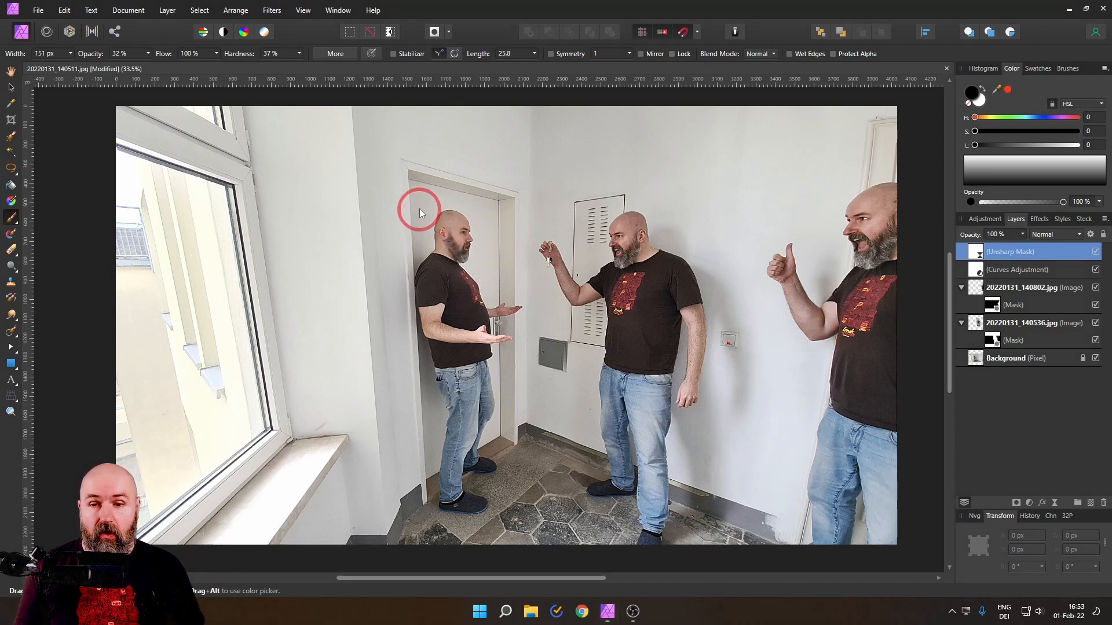
mouse_move(449, 163)
mouse_down()
mouse_move(389, 258)
mouse_move(416, 409)
mouse_move(507, 486)
mouse_move(709, 499)
mouse_move(848, 407)
mouse_move(863, 246)
mouse_move(722, 167)
mouse_move(513, 175)
mouse_up()
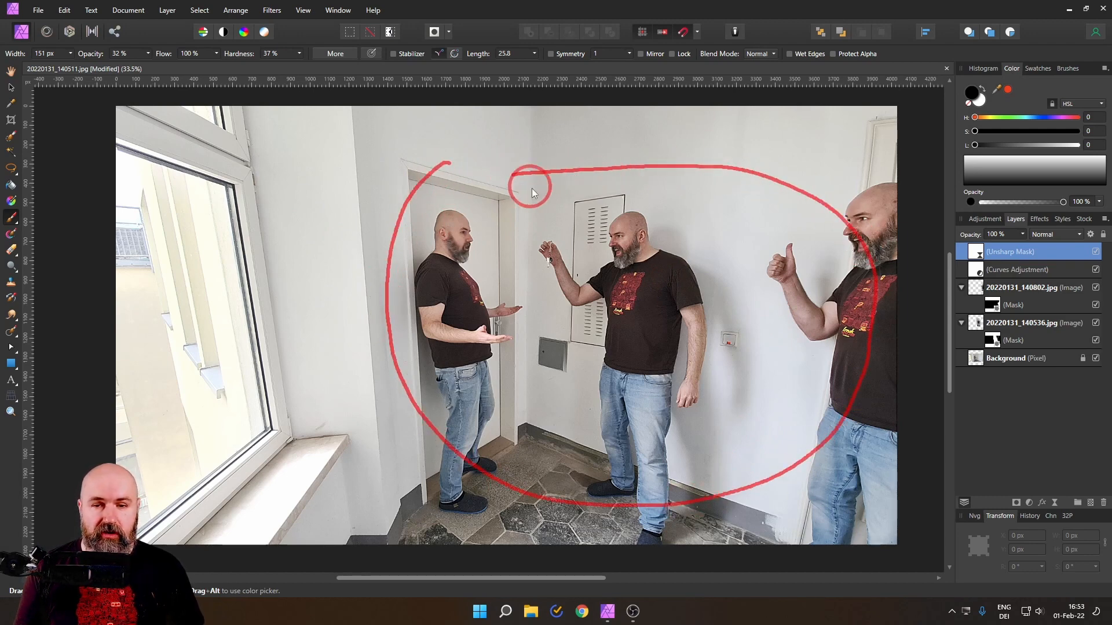
drag(192, 214, 123, 430)
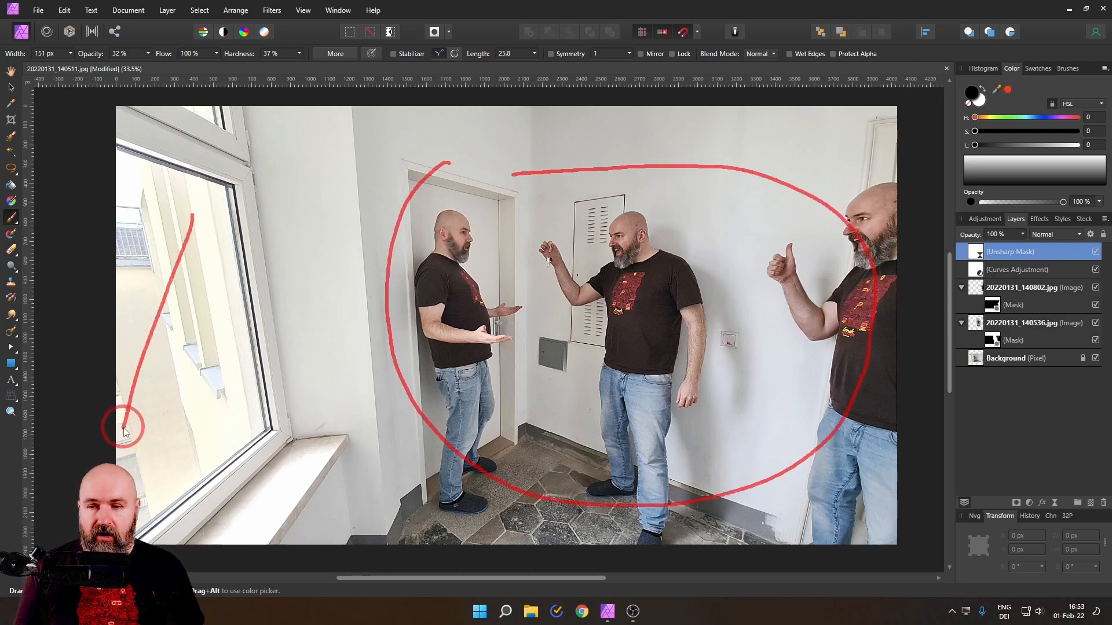
drag(129, 228, 197, 400)
mouse_move(157, 272)
mouse_down()
mouse_move(409, 311)
mouse_move(389, 355)
mouse_move(534, 367)
mouse_up()
key(Escape)
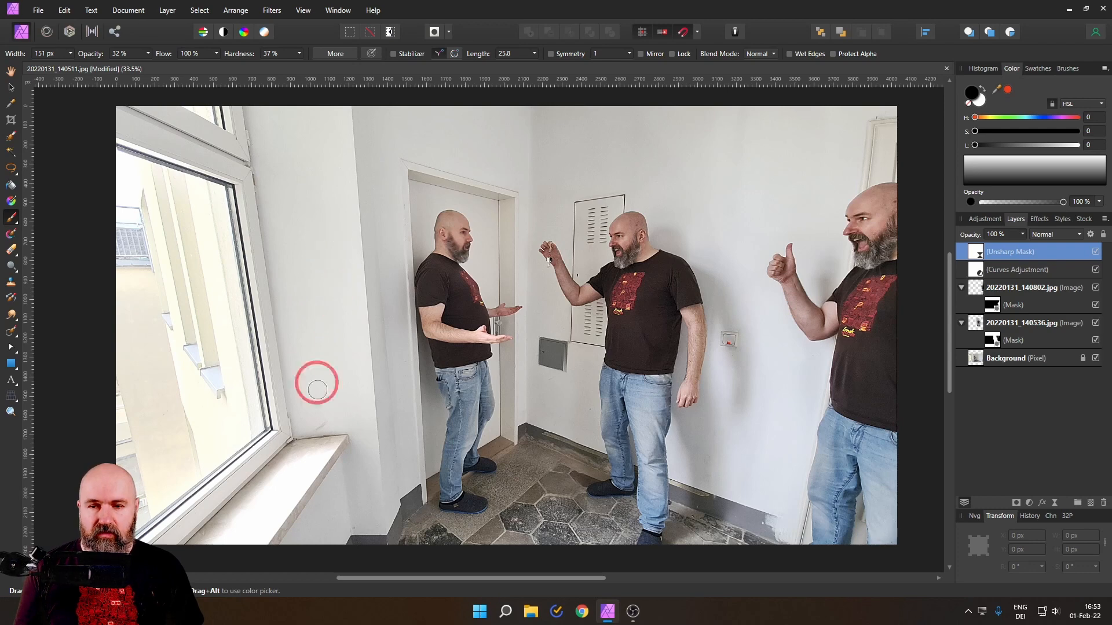
drag(314, 247, 314, 422)
drag(291, 234, 328, 212)
mouse_move(304, 313)
mouse_down()
mouse_move(261, 352)
mouse_move(360, 382)
mouse_up()
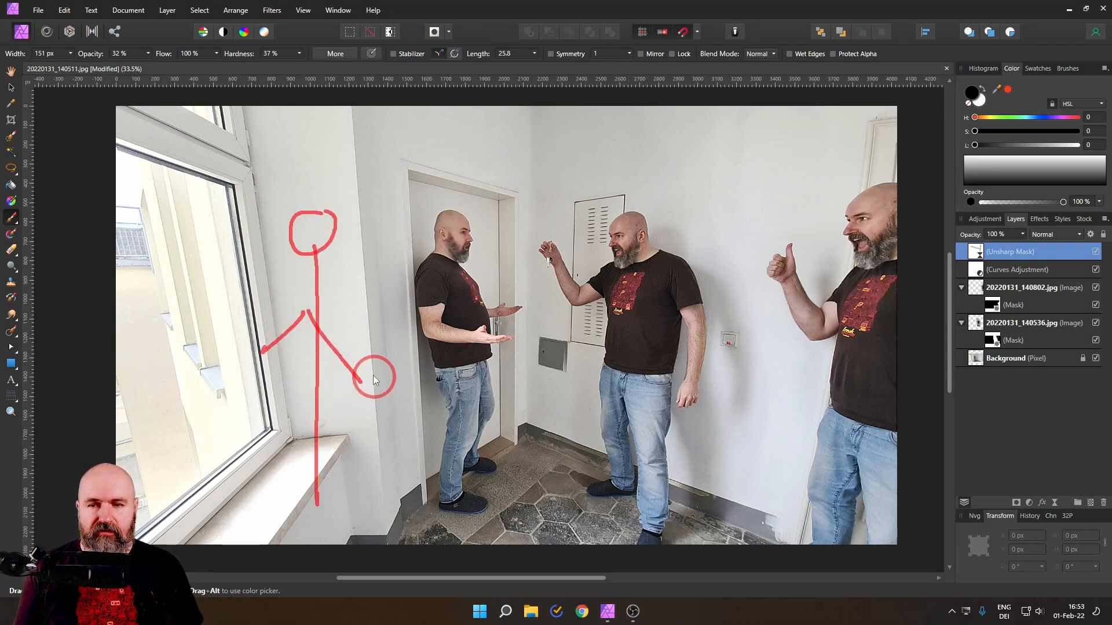
drag(165, 234, 276, 266)
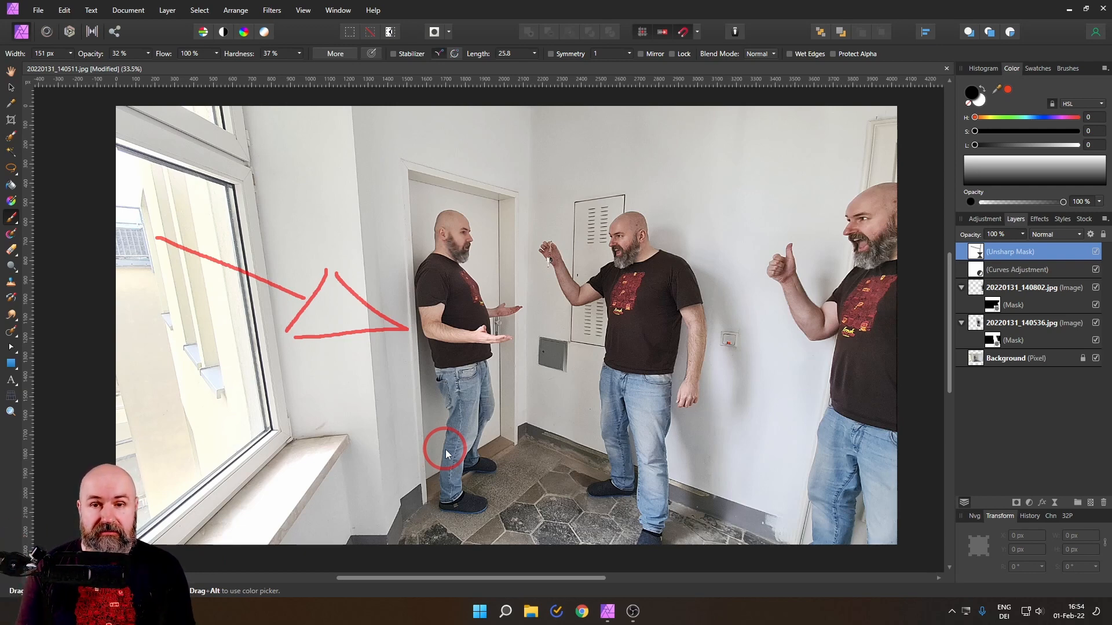
key(Escape)
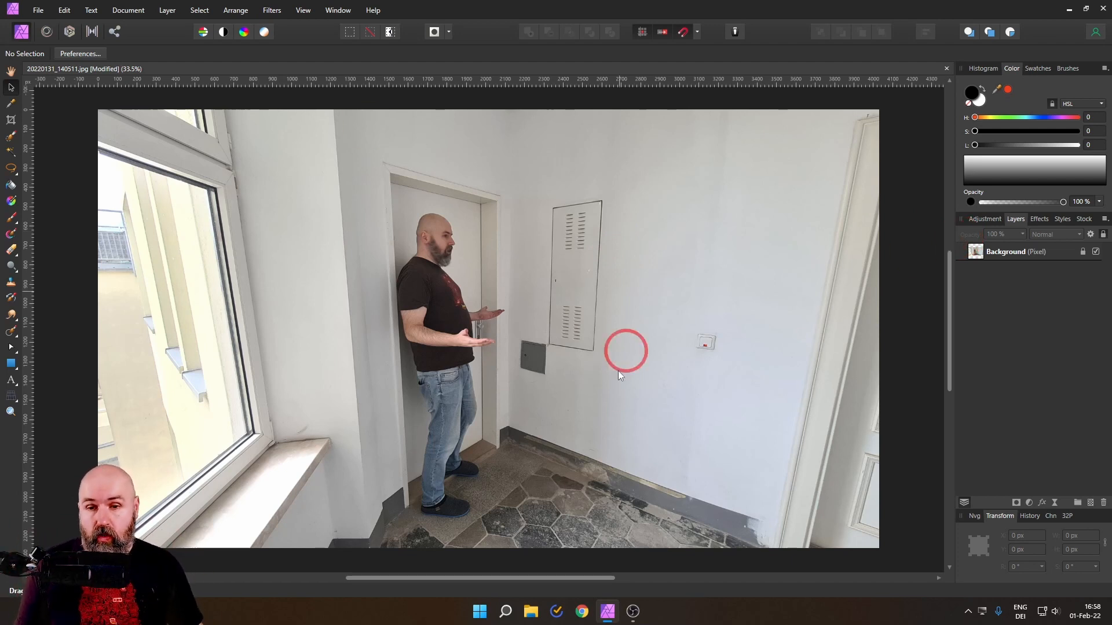
Step: Place 20220131_140536.jpg and 20220131_140802.jpg from the Session 2 folder onto the canvas, listing all document types to find them
click(46, 11)
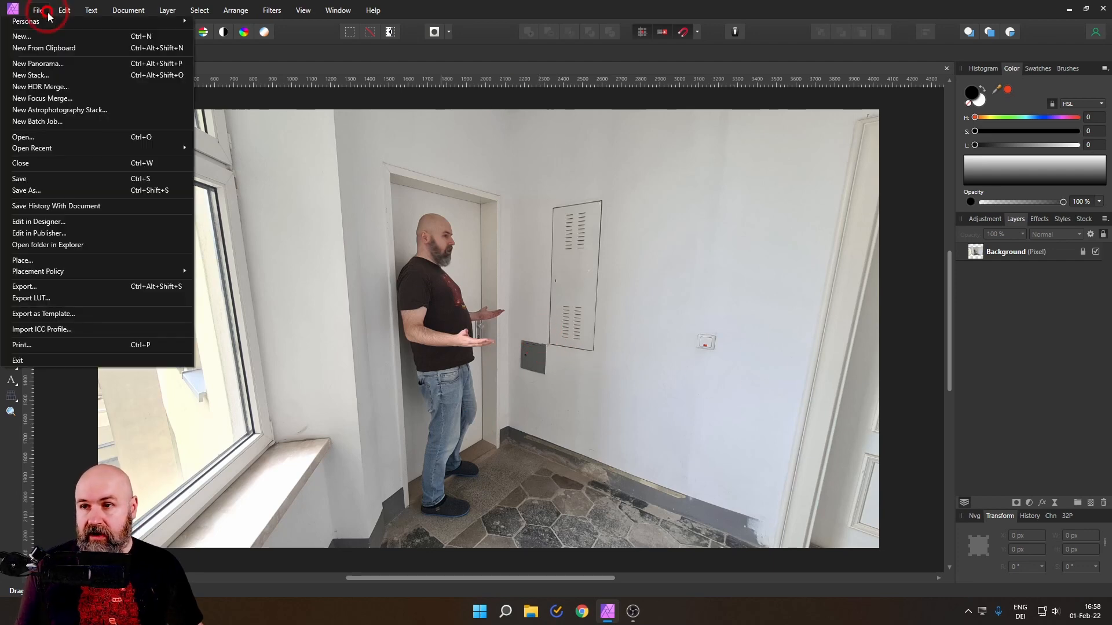
click(29, 264)
click(616, 377)
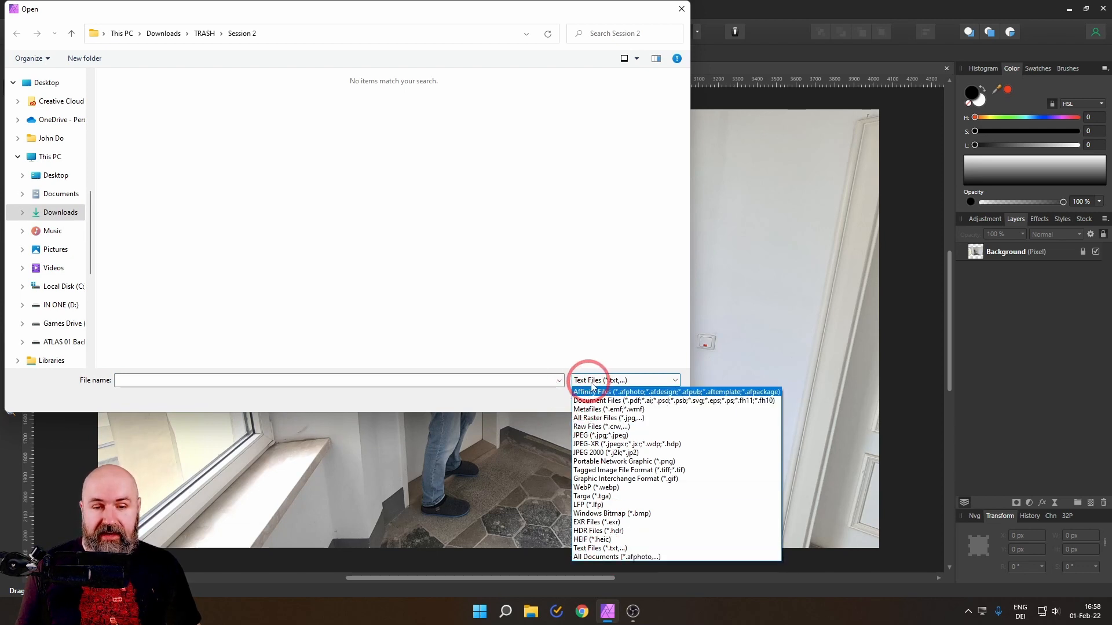
click(596, 557)
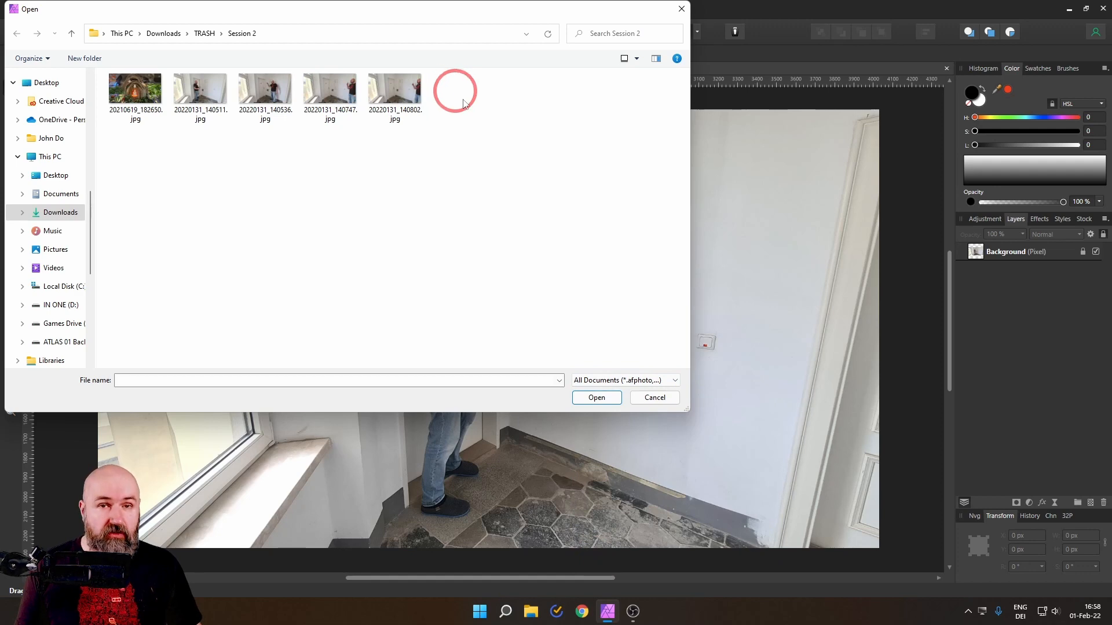
click(268, 103)
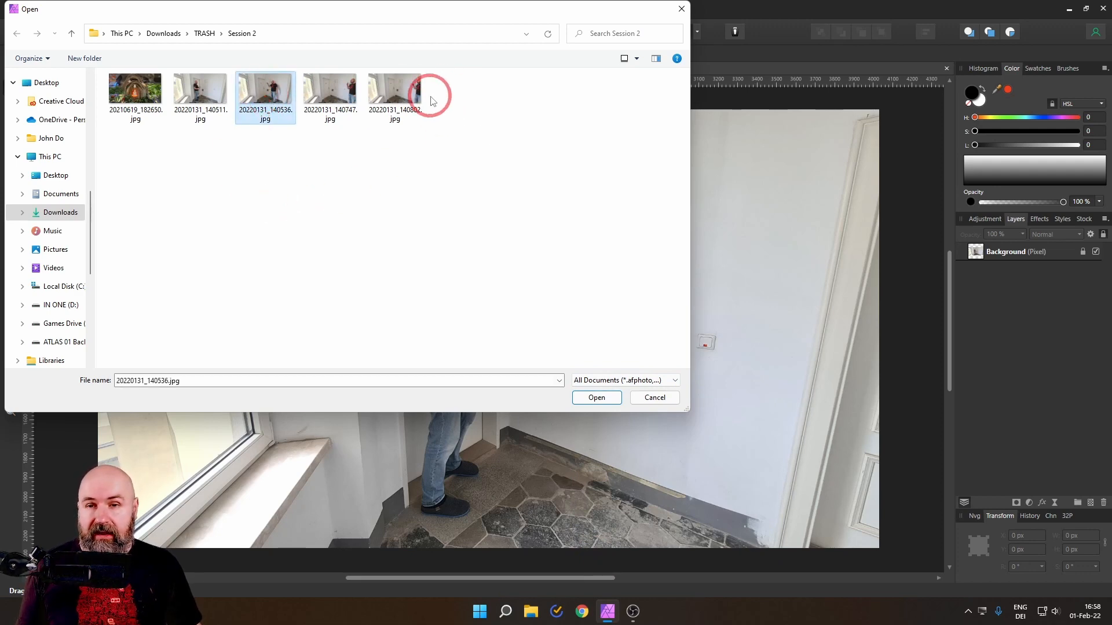
ctrl+click(414, 91)
click(596, 397)
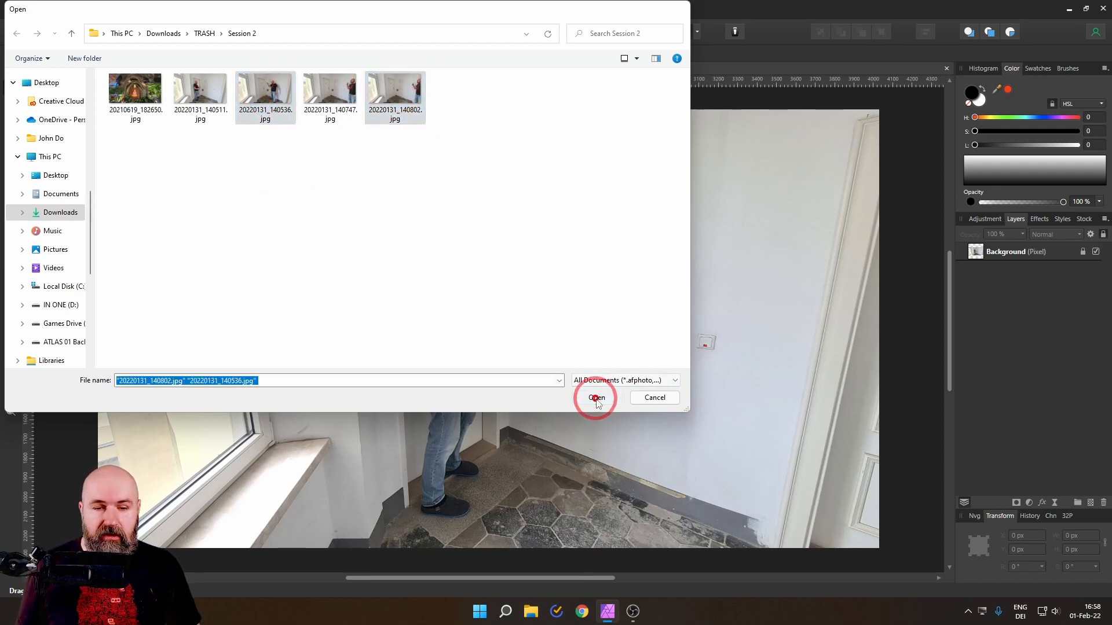
click(450, 240)
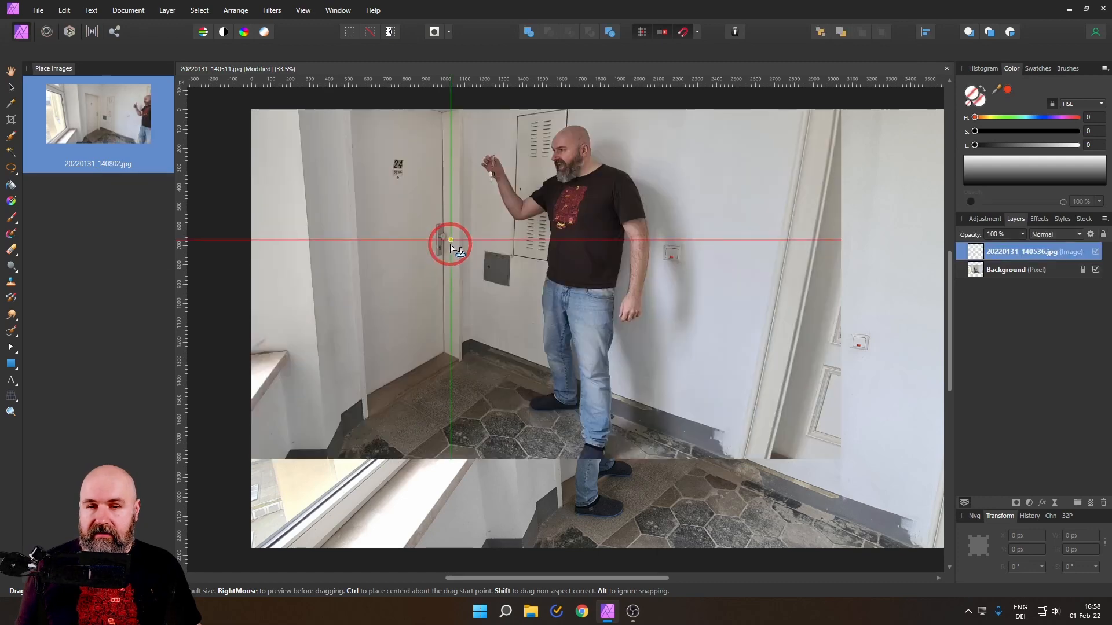
click(451, 271)
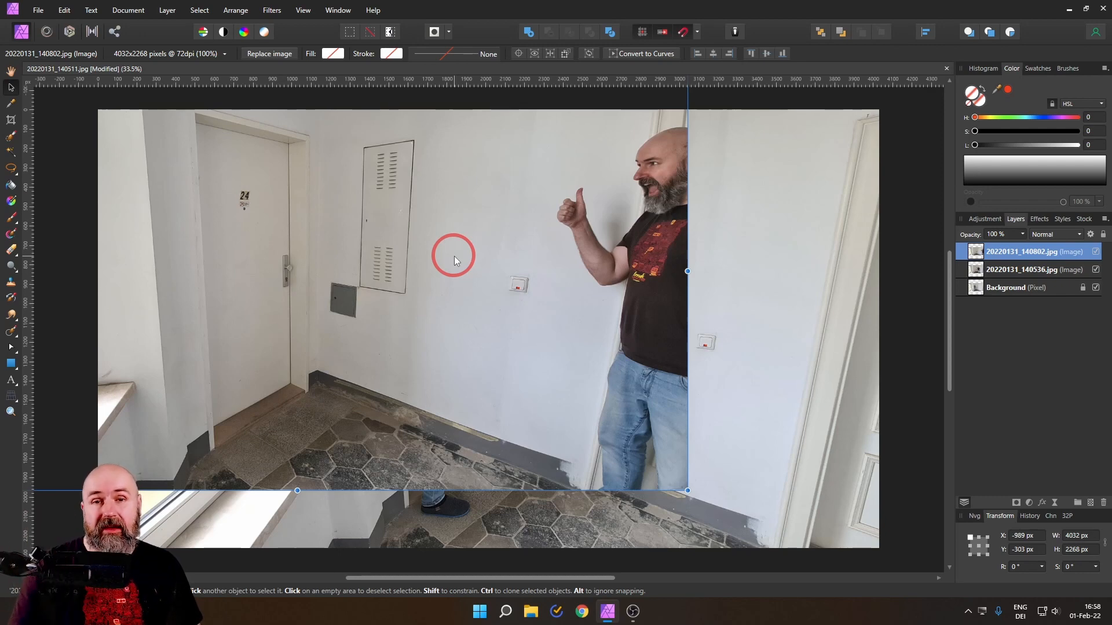
Step: Try aligning the 20220131_140802.jpg image with the canvas edges, and move it out of alignment again
drag(144, 161, 339, 211)
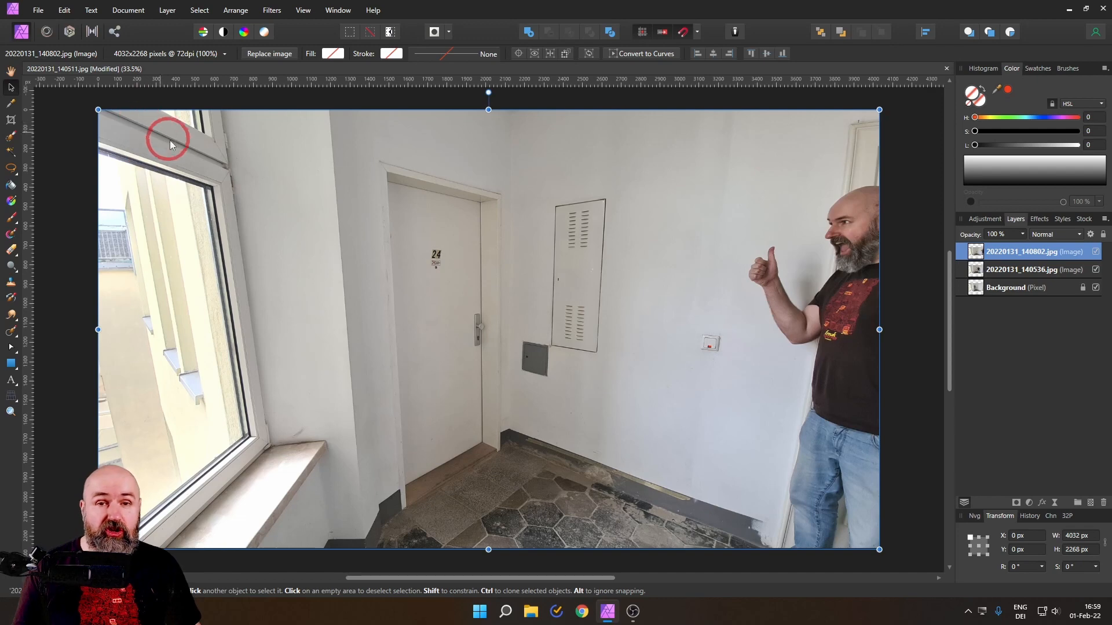
drag(199, 158, 238, 226)
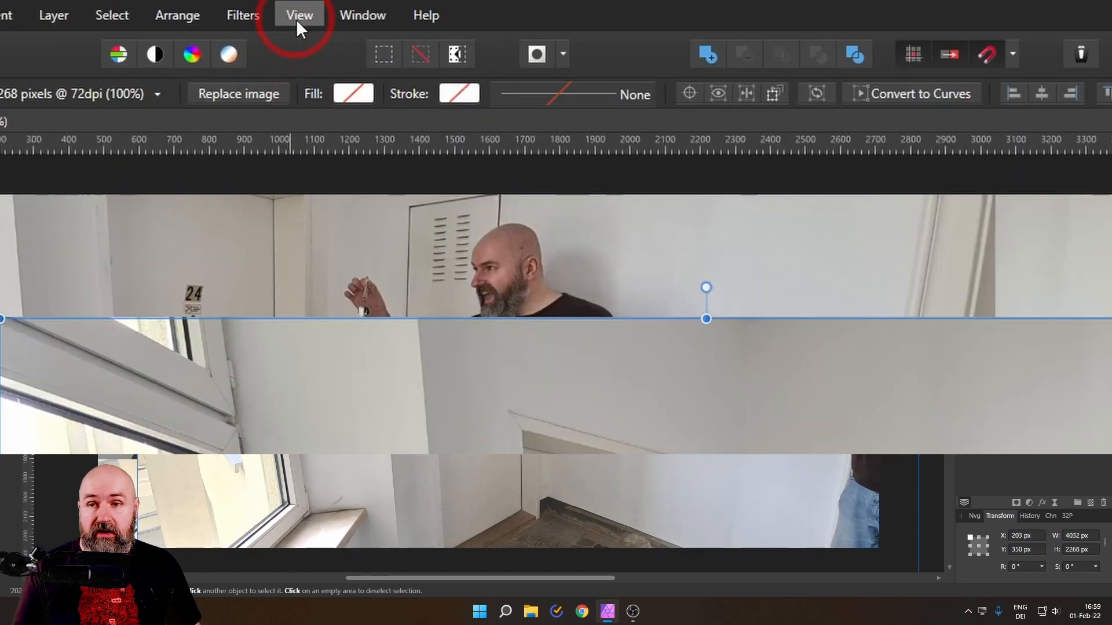
Step: Check the Enable snapping option in the Snapping Manager
click(296, 19)
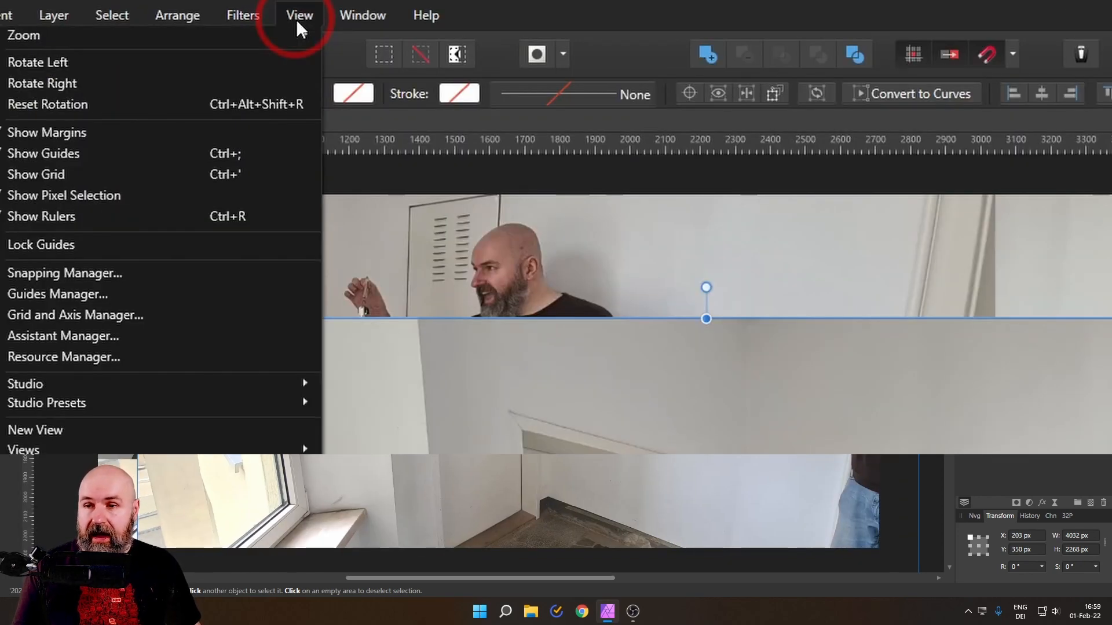
click(144, 266)
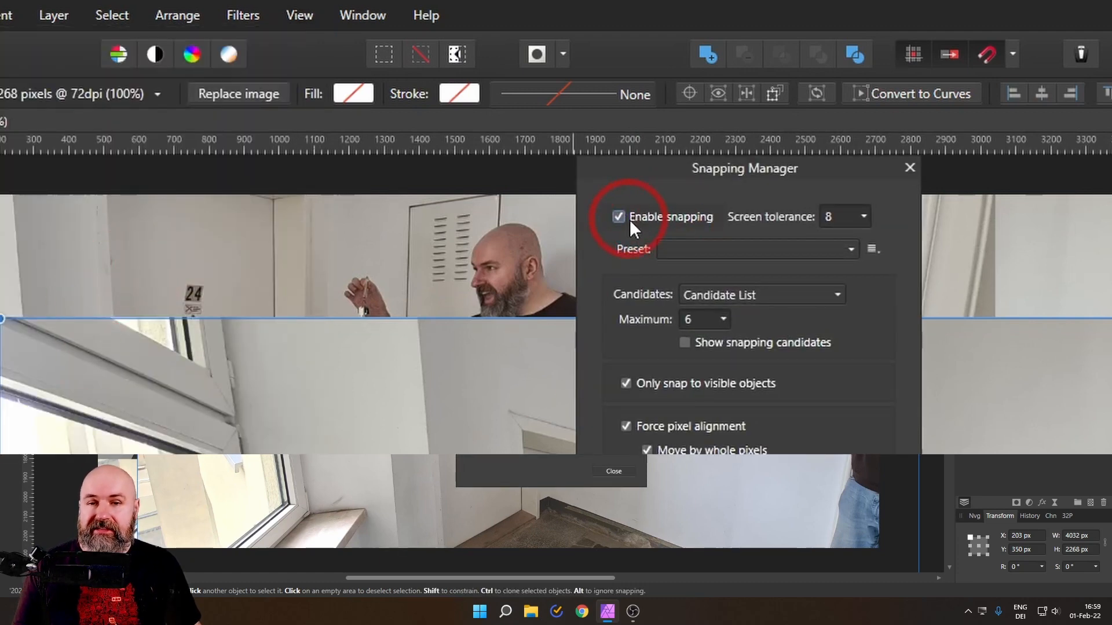
click(910, 168)
Step: Snap the 20220131_140802.jpg image to the canvas edges at X 0 px, Y 0 px
drag(119, 370, 89, 313)
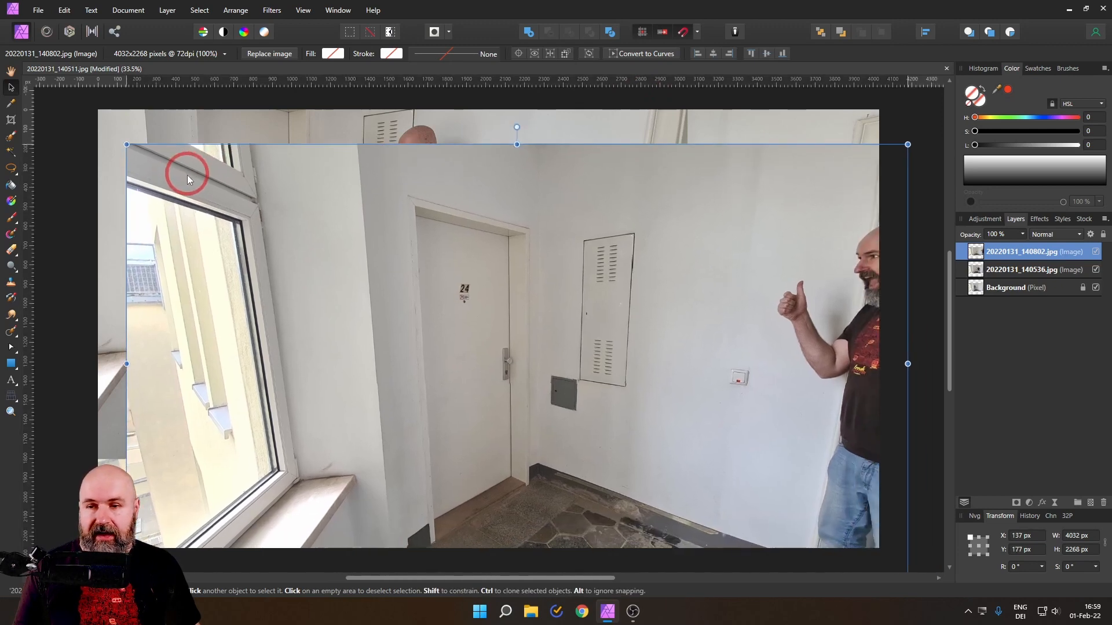
drag(187, 175, 158, 152)
drag(216, 186, 171, 168)
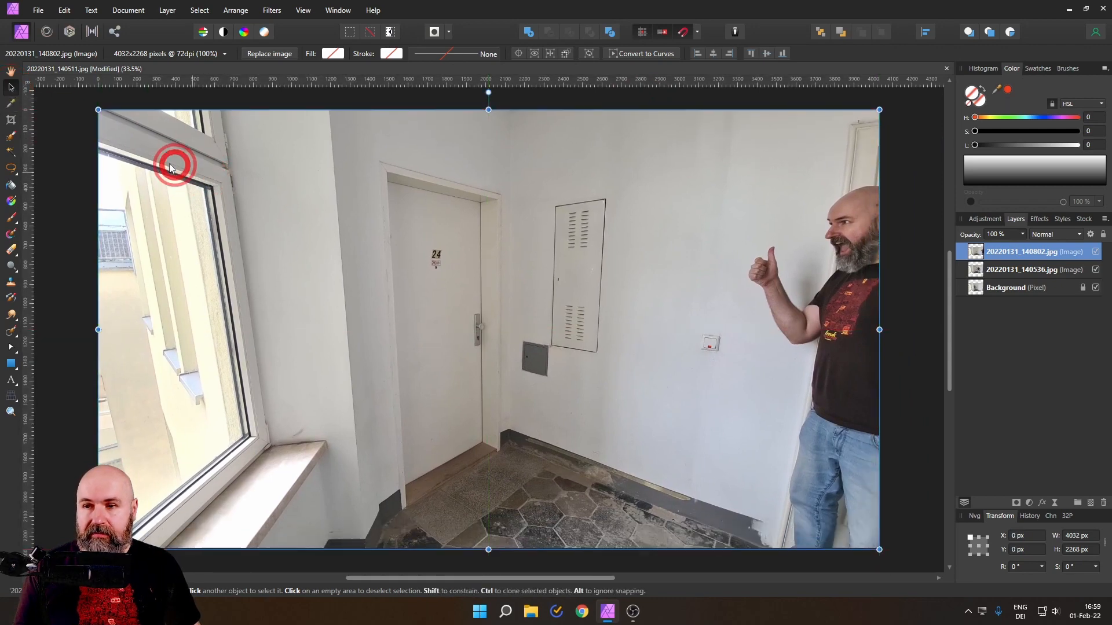
Step: Hide the 20220131_140802.jpg layer and snap the 20220131_140536.jpg image to the canvas edges at X 0 px, Y 0 px
click(1095, 253)
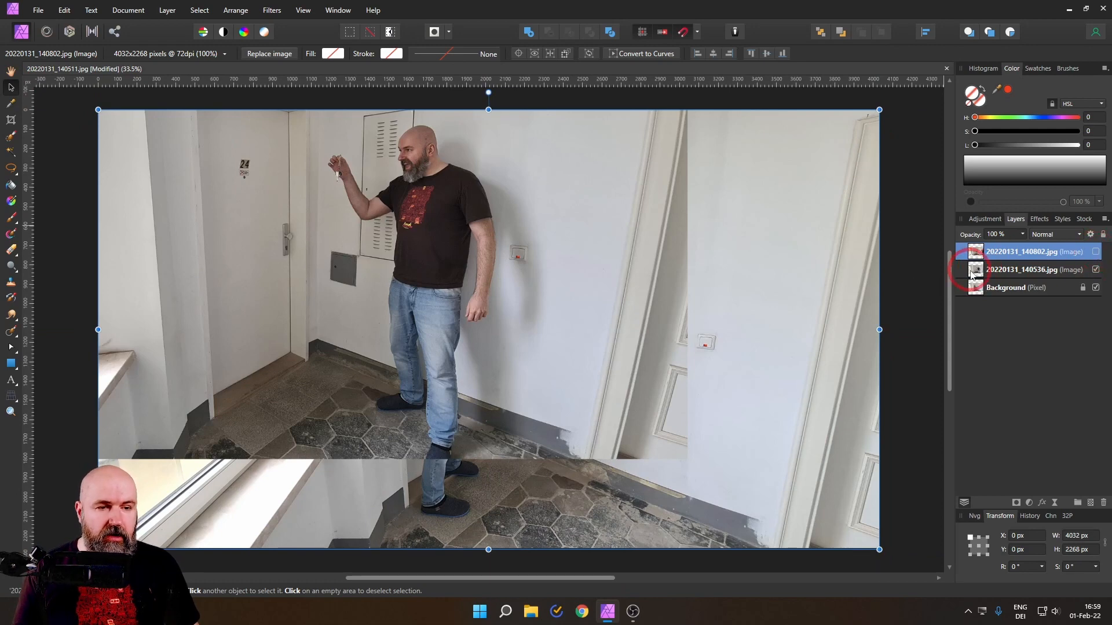
click(206, 157)
drag(205, 156, 378, 239)
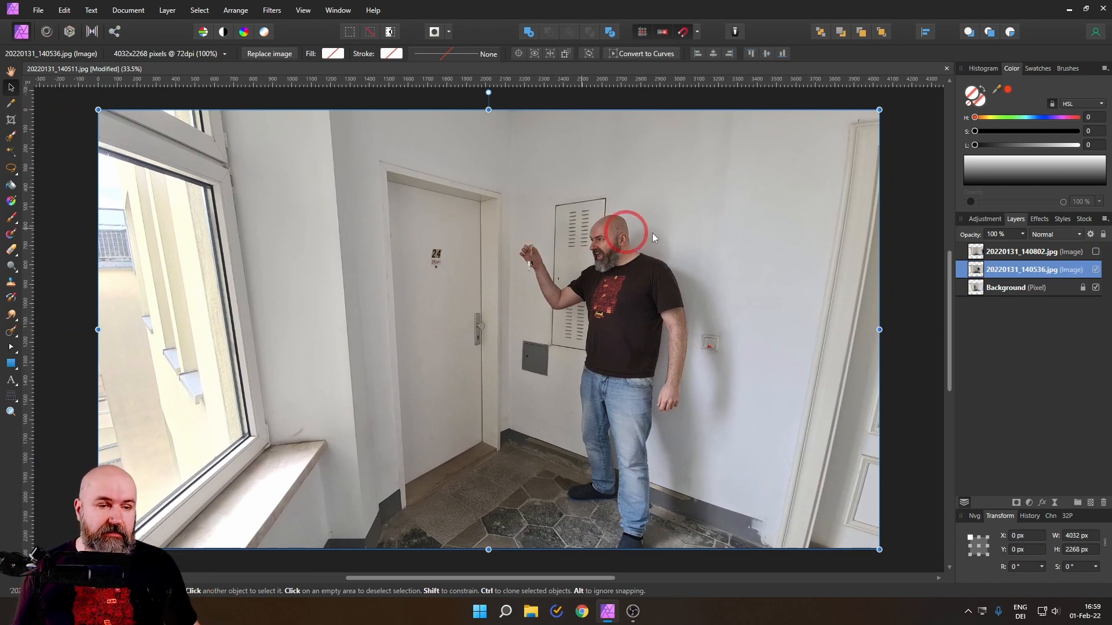
Step: Lower the 20220131_140536.jpg layer's opacity to 50 % to compare its wall and door edges with the background
click(1022, 234)
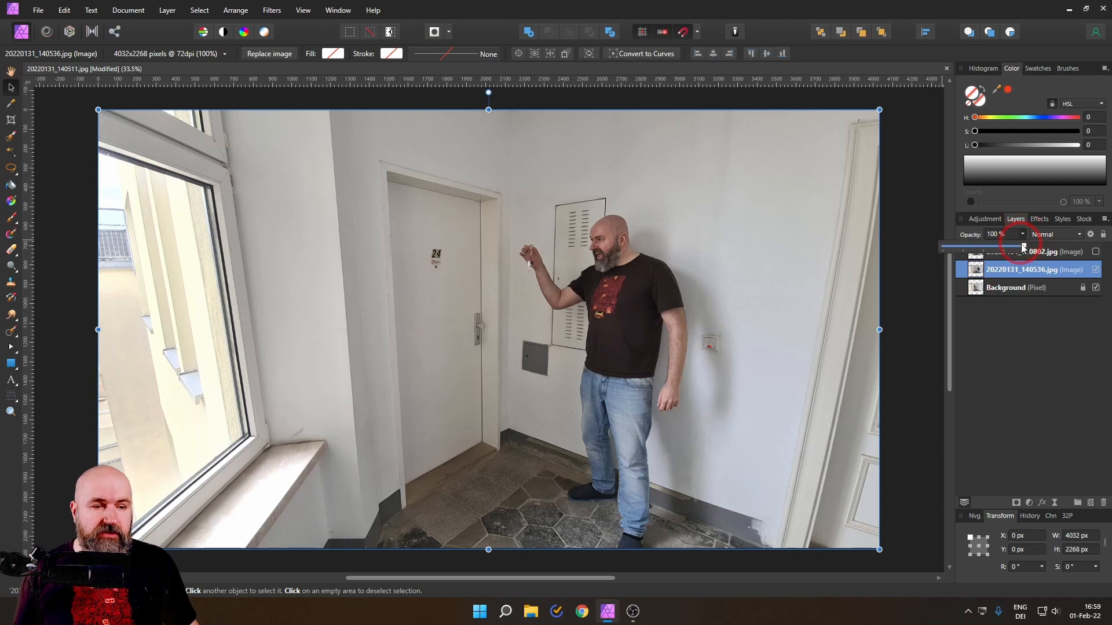
drag(1023, 245, 983, 246)
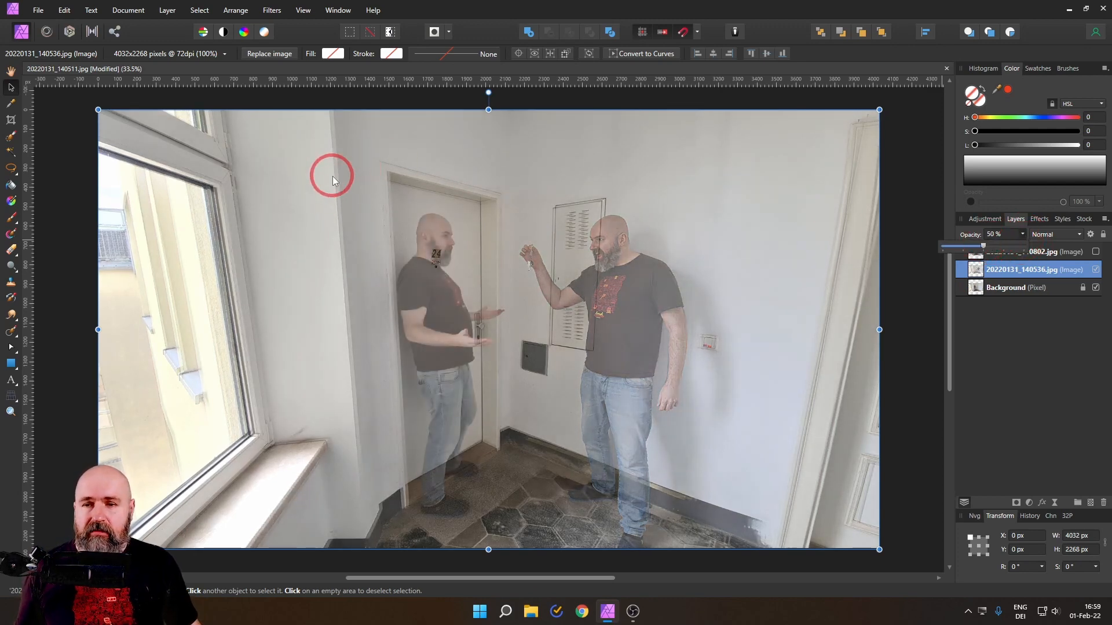
scroll(332, 176, up, 8)
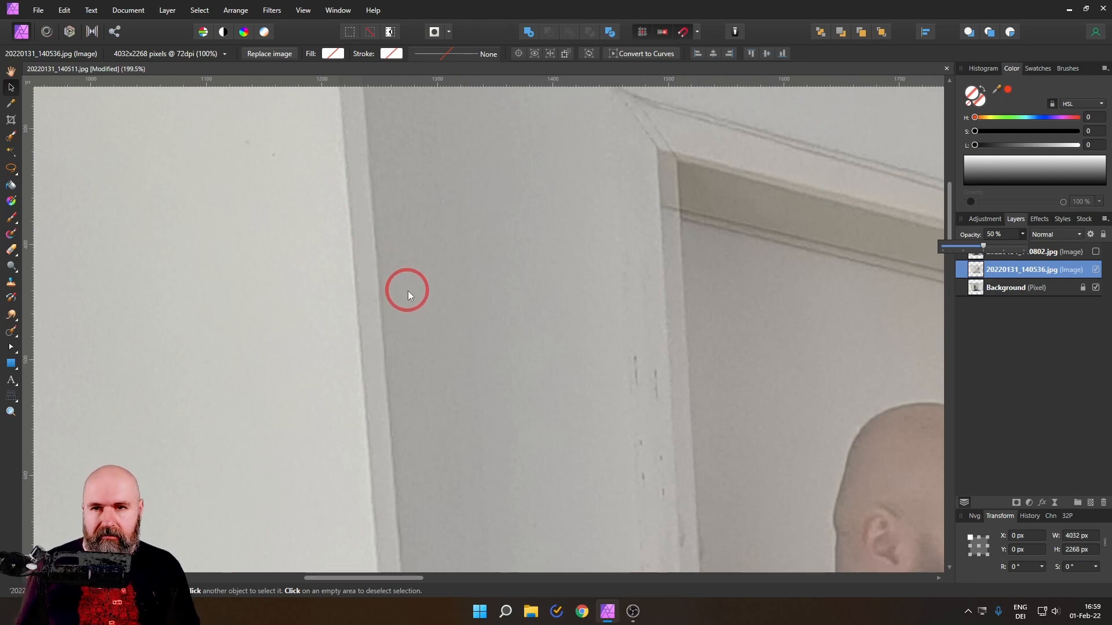
scroll(425, 275, down, 7)
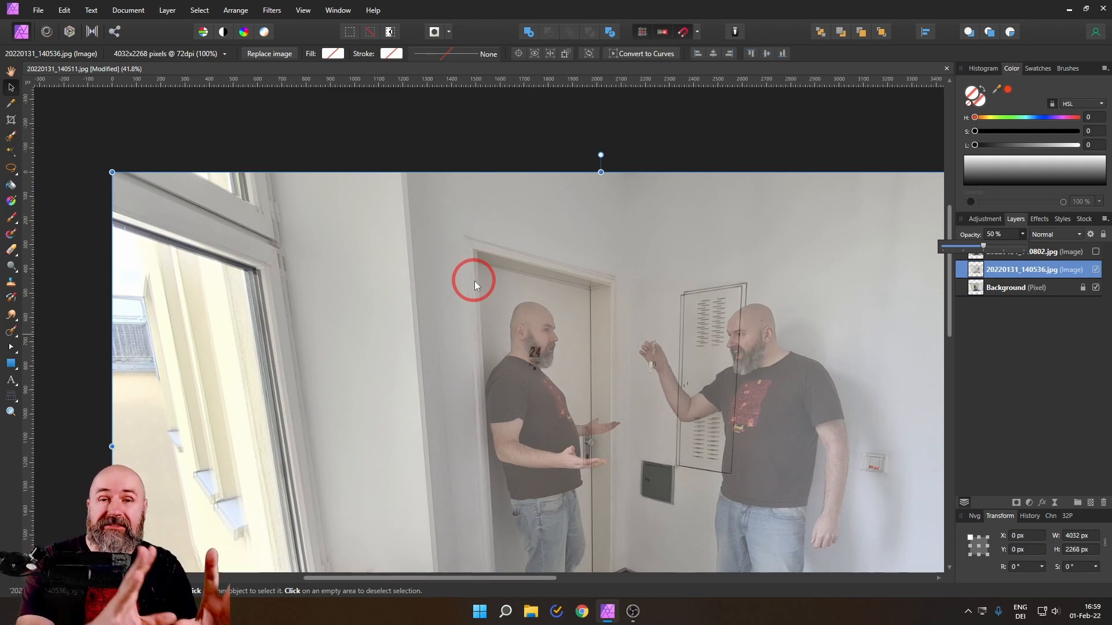
scroll(471, 301, up, 6)
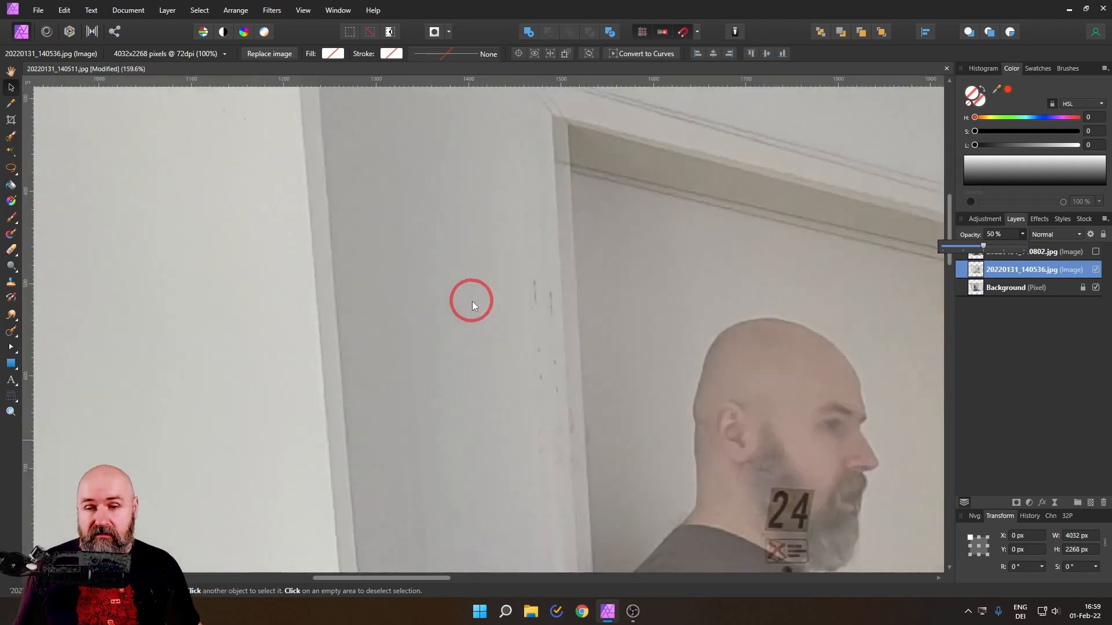
Step: Nudge the 20220131_140536.jpg image to X 19 px to match its wall edge to the background
key(Right)
key(Right)
key(Right)
key(Right)
key(Right)
key(Right)
key(Right)
key(Right)
key(Right)
key(Right)
key(Right)
key(Right)
key(Right)
key(Right)
key(Right)
key(Right)
key(Right)
key(Right)
key(Right)
key(Right)
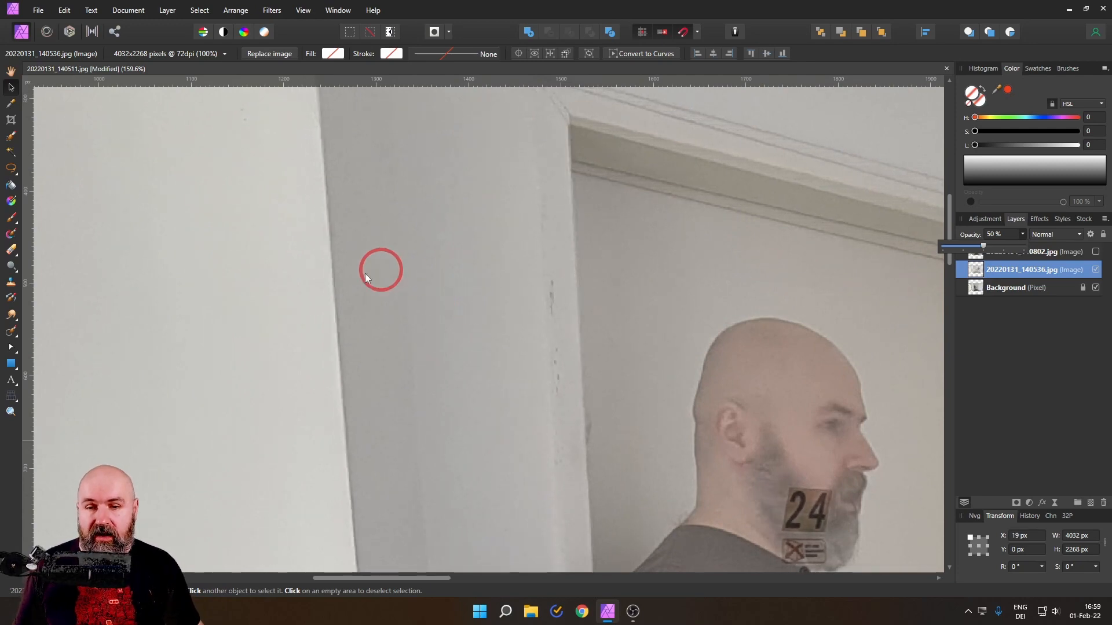
Step: Examine how the semi-transparent photo lines up with the background around the cabinet, the light switch and the far door frame
scroll(346, 290, down, 5)
drag(703, 318, 456, 267)
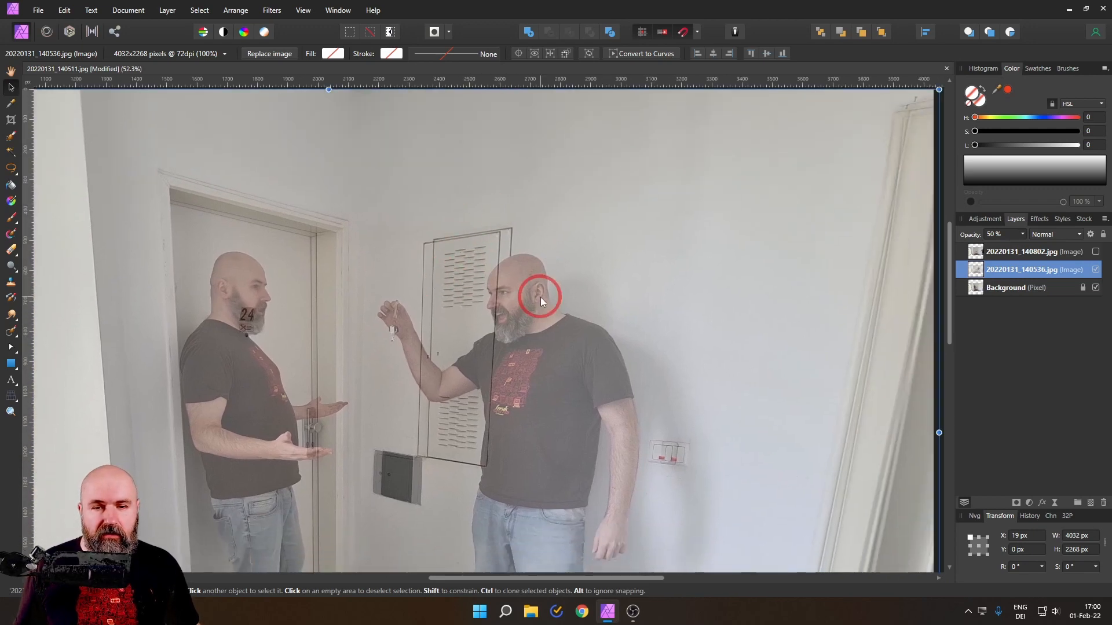
scroll(540, 297, down, 2)
drag(630, 295, 503, 285)
scroll(666, 199, up, 5)
drag(394, 211, 705, 200)
scroll(637, 379, down, 3)
drag(794, 341, 644, 346)
drag(627, 408, 664, 134)
drag(681, 89, 640, 300)
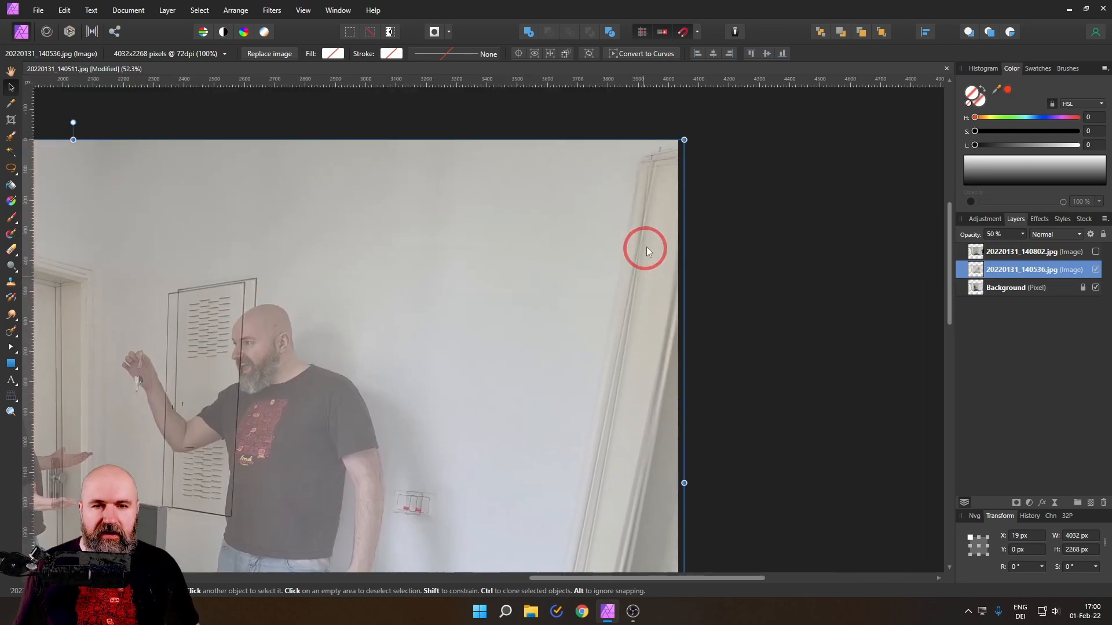
scroll(644, 276, up, 4)
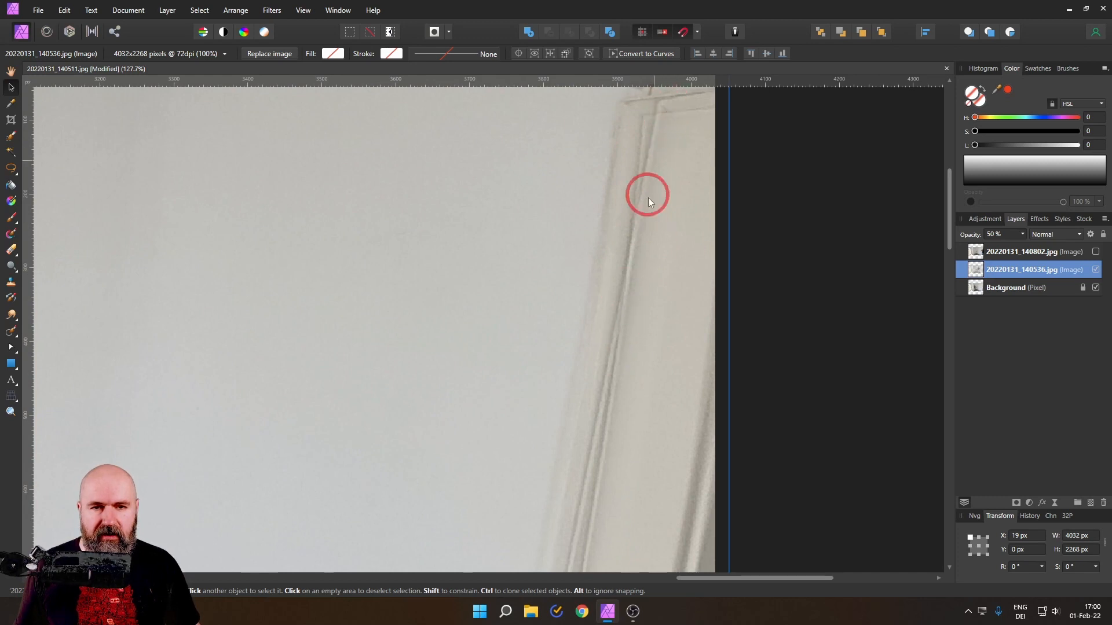
drag(652, 119, 669, 123)
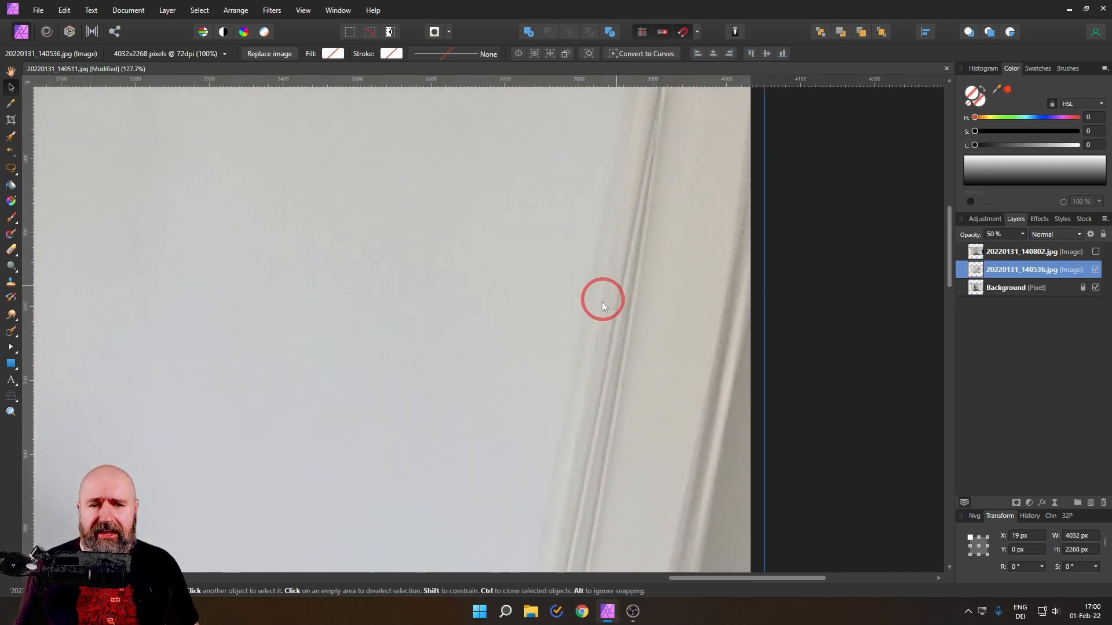
scroll(445, 403, down, 2)
scroll(382, 391, down, 3)
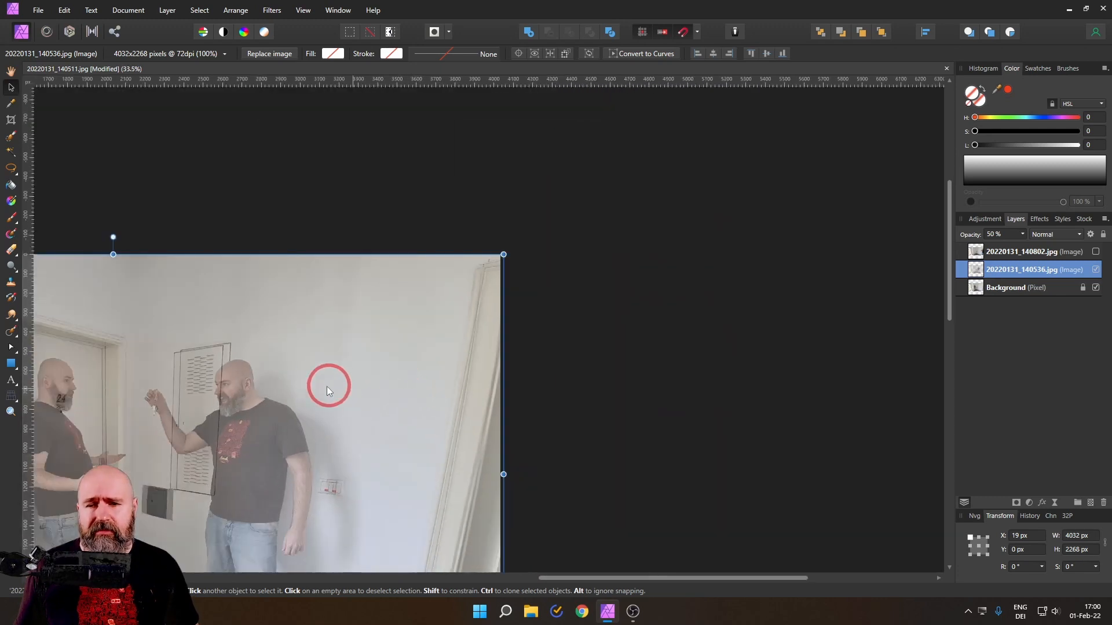
scroll(596, 355, up, 2)
Step: Return the 20220131_140536.jpg image to X 0 px, restore its opacity to 100 % and fit the document in view
mouse_move(269, 275)
mouse_down()
mouse_move(260, 272)
mouse_move(275, 271)
mouse_up()
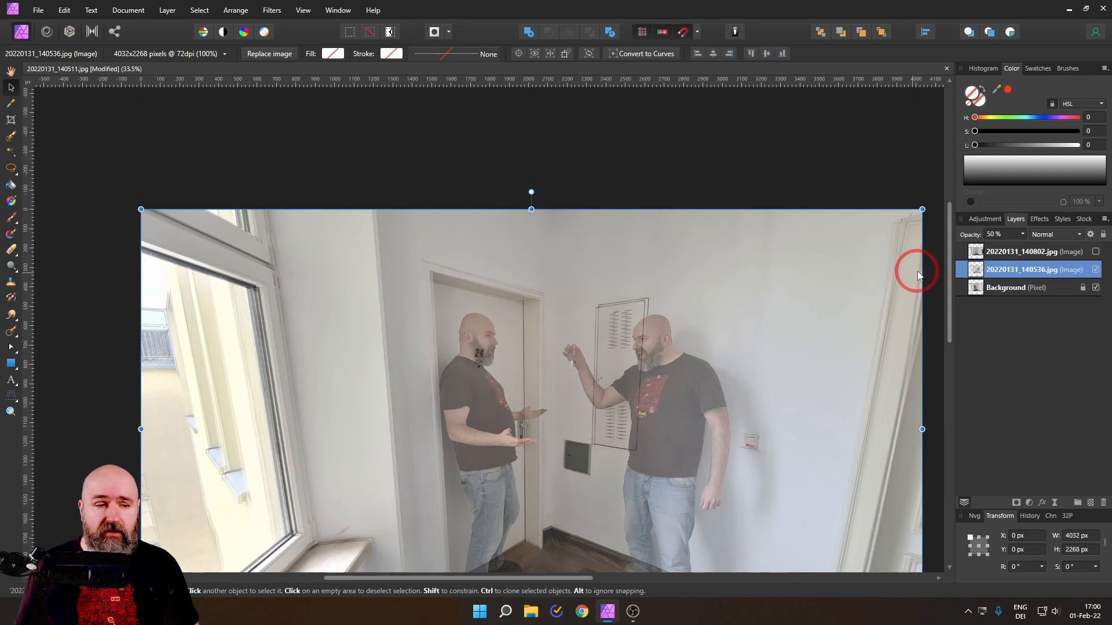
drag(1025, 238, 950, 253)
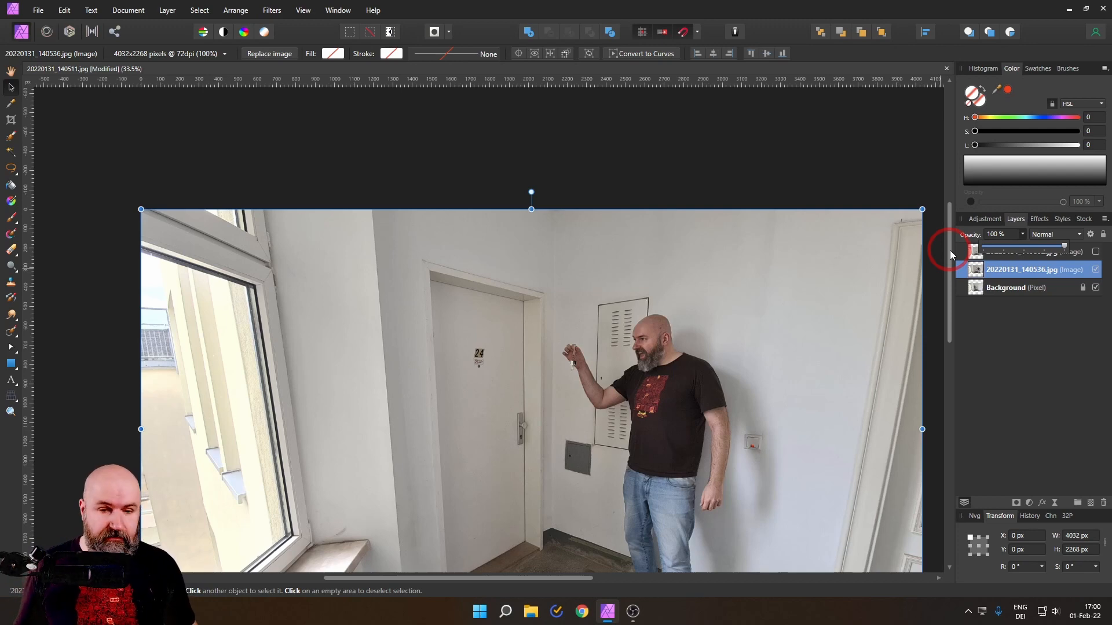
key(ctrl+0)
click(987, 305)
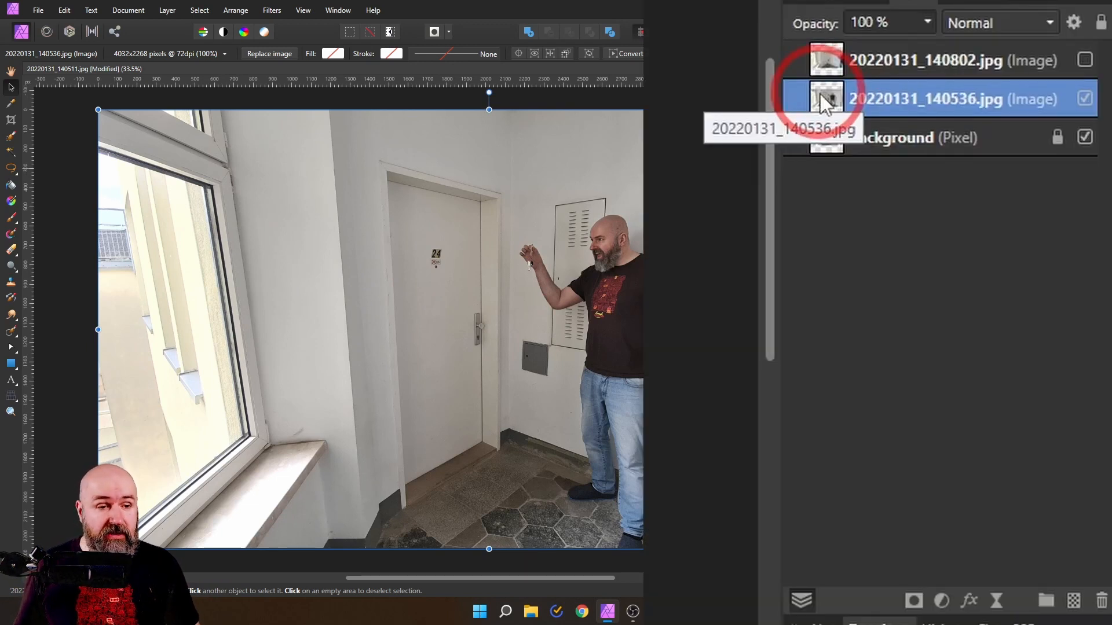
Step: Add a mask to the 20220131_140536.jpg layer and invert it so the photo is completely hidden
click(913, 602)
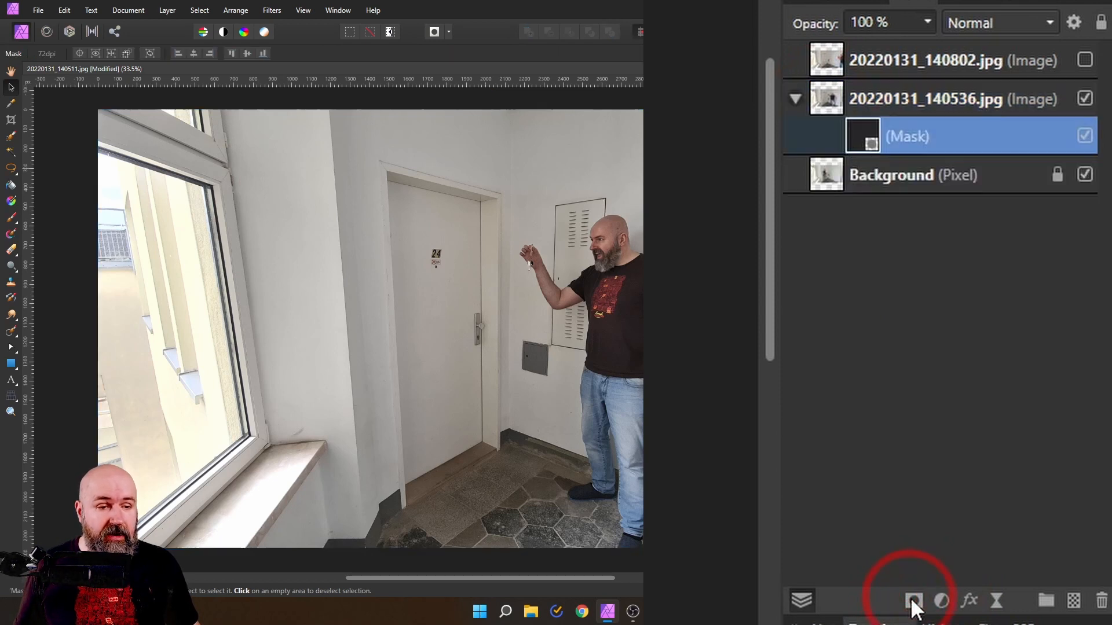
click(866, 136)
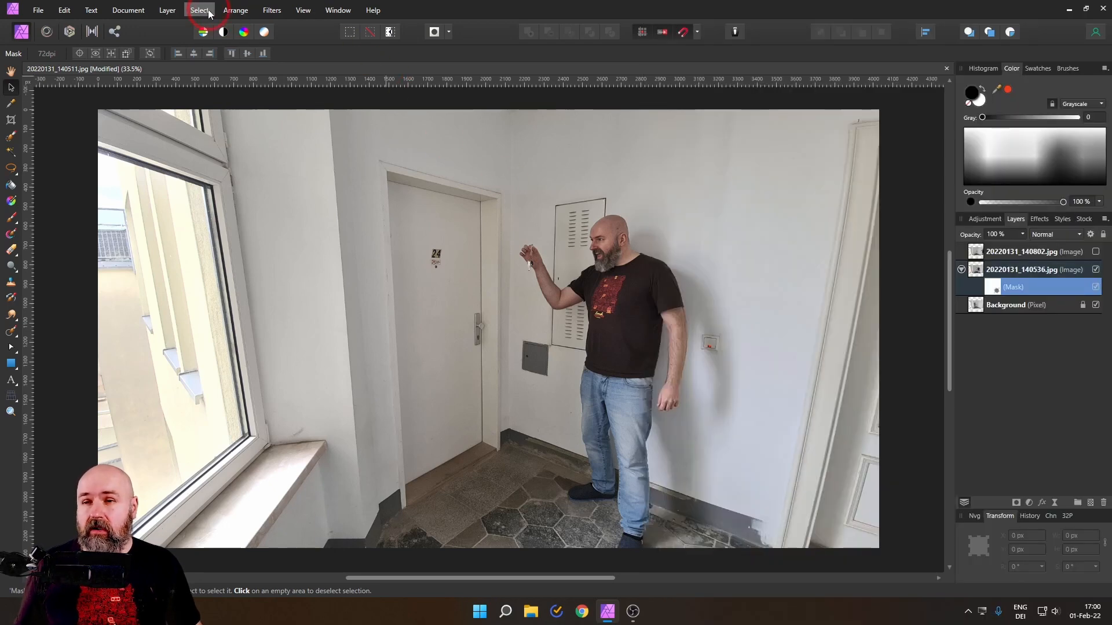
click(169, 11)
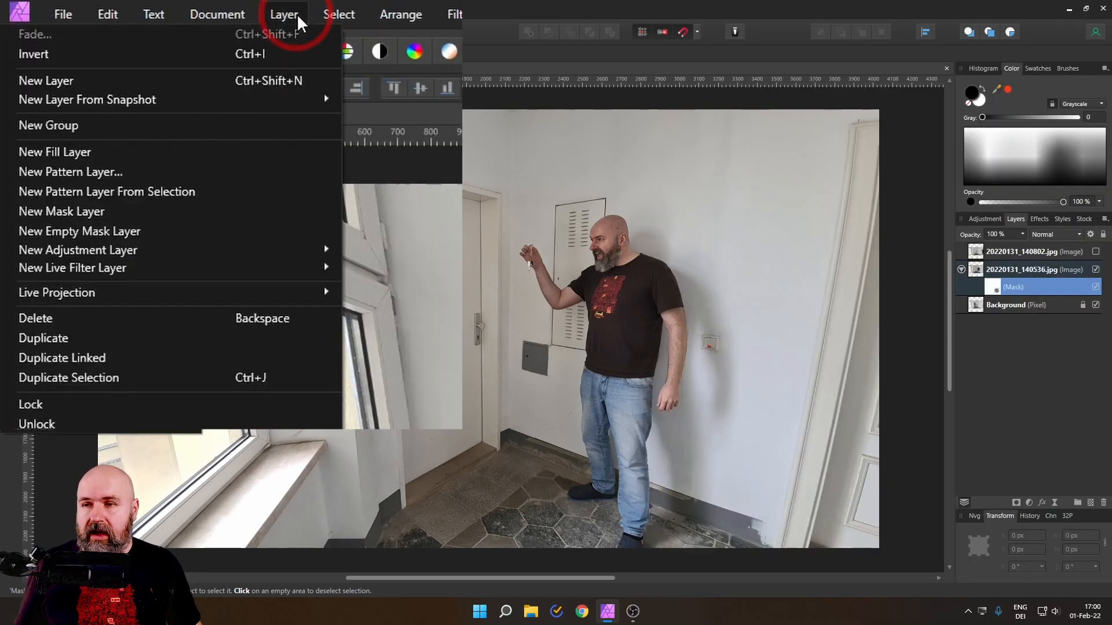
click(242, 52)
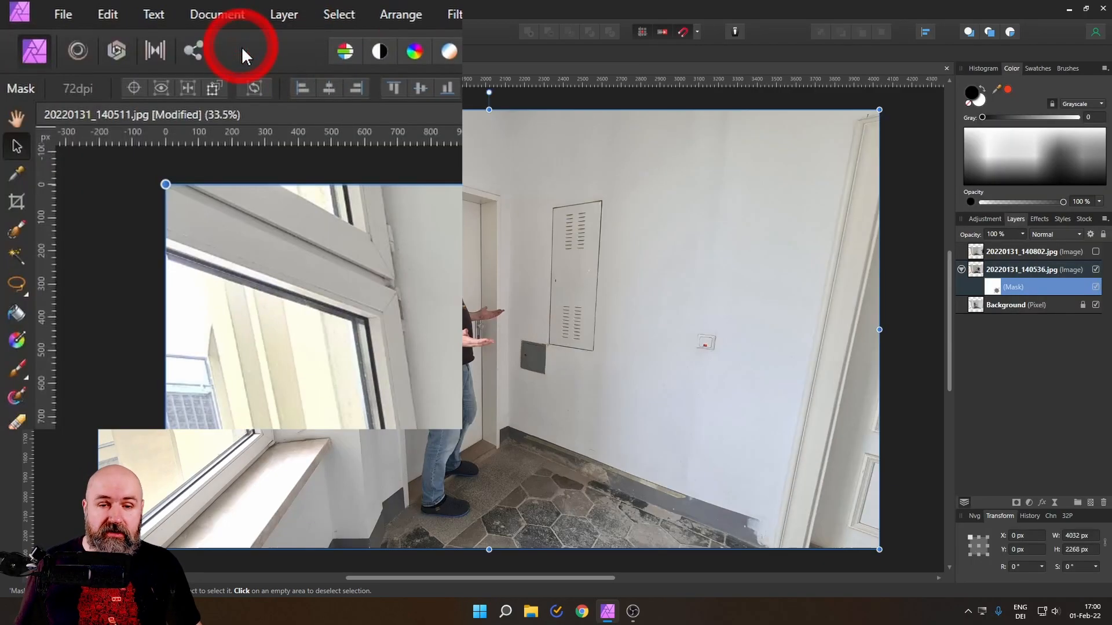
click(992, 284)
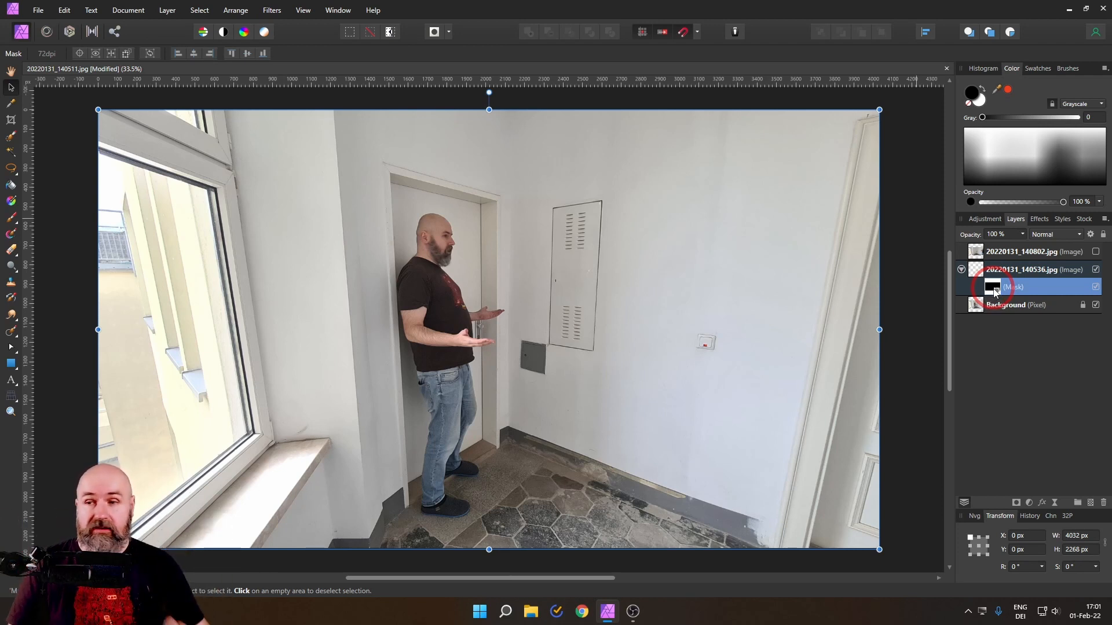
Step: Set up a white paint brush with a width of 348 px, 100 % opacity and 30 % hardness
click(11, 218)
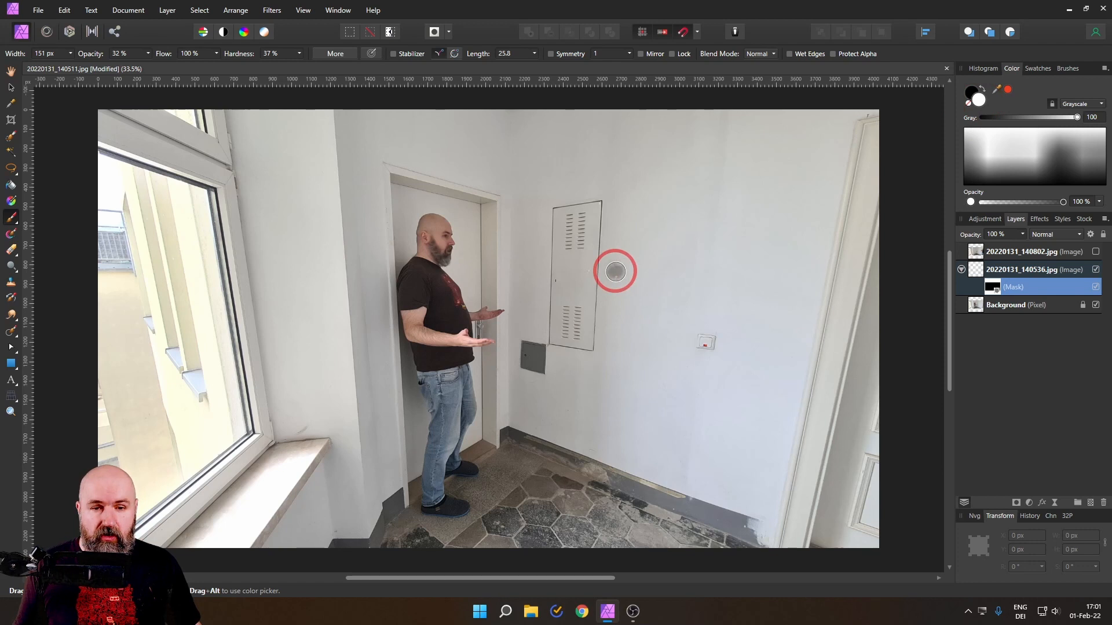
click(71, 53)
drag(81, 65, 83, 64)
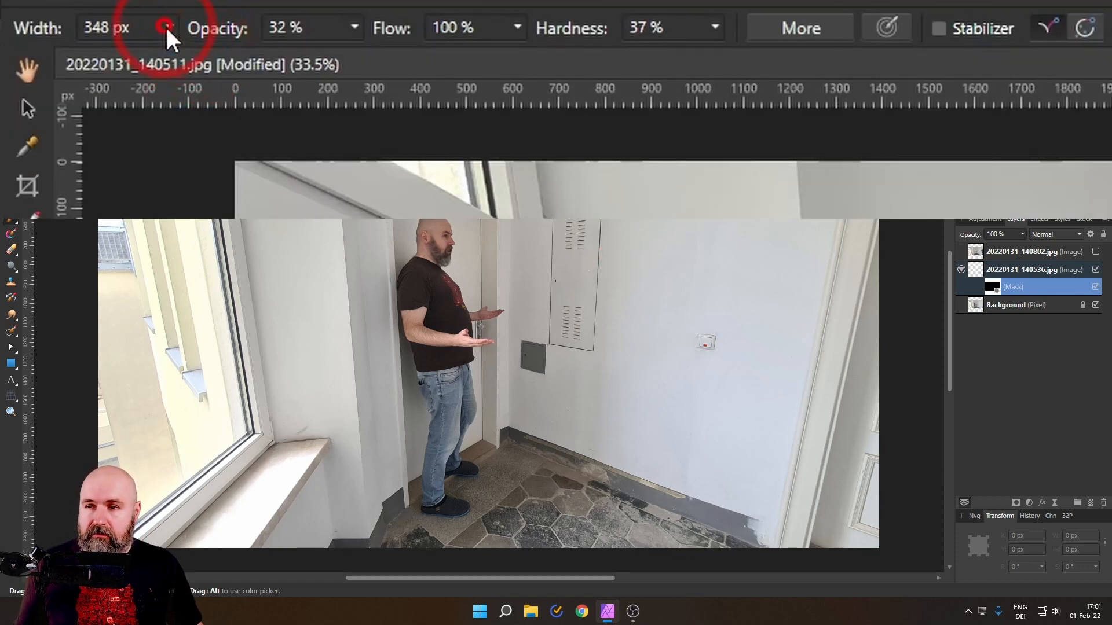
click(353, 29)
drag(359, 57, 518, 55)
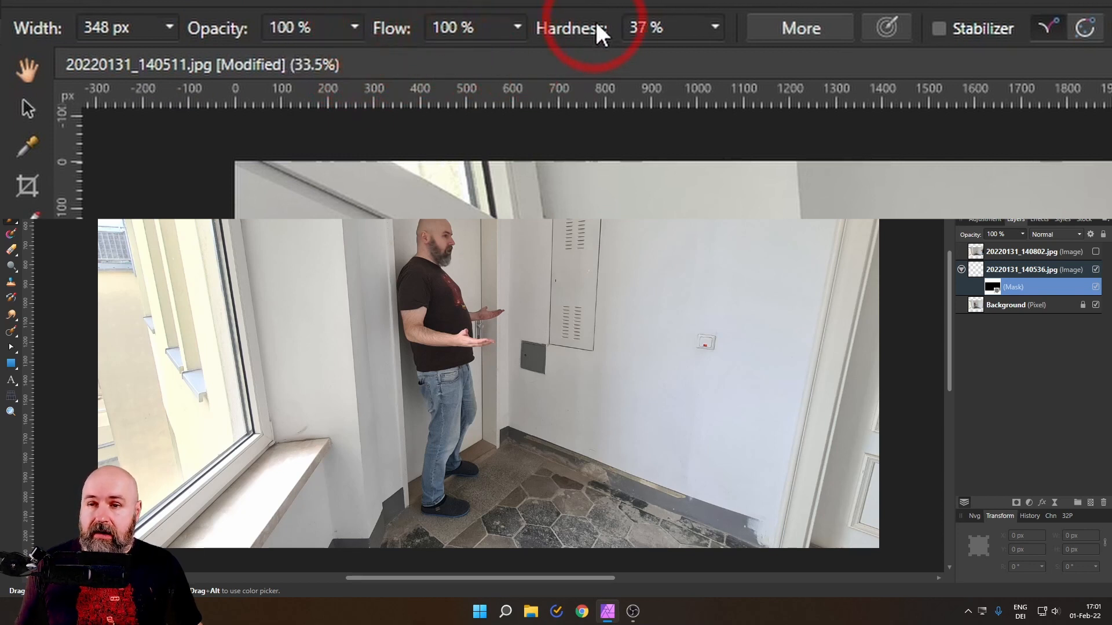
click(716, 29)
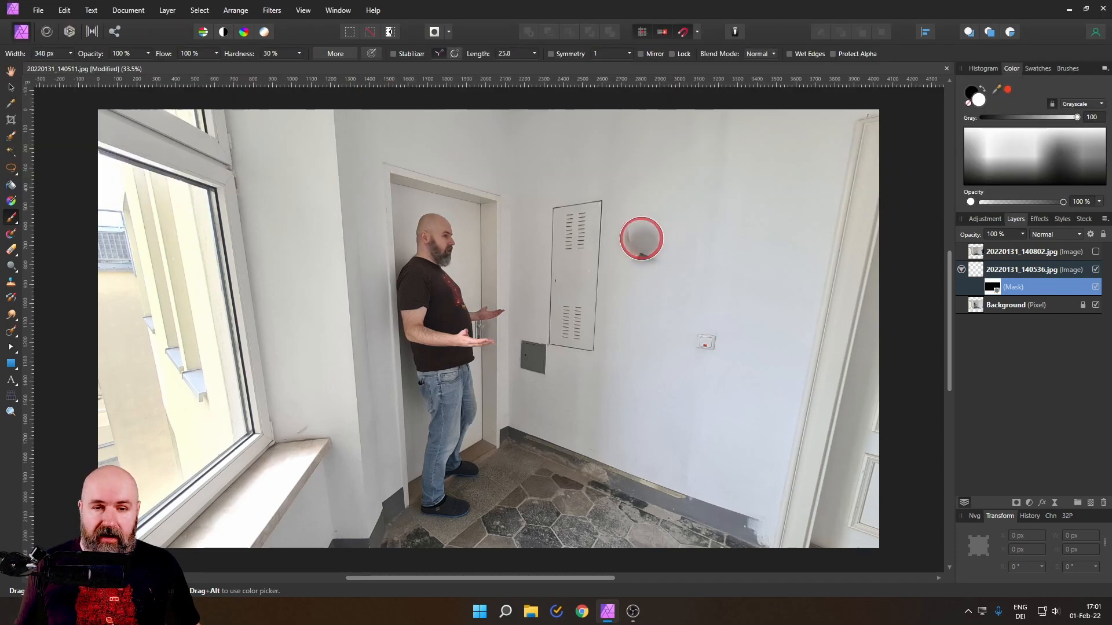
Step: Paint white on the 20220131_140536.jpg mask over the middle man, his raised arm with the keys, his legs and his wall shadow
mouse_move(642, 238)
mouse_down()
mouse_move(600, 246)
mouse_move(572, 316)
mouse_move(535, 260)
mouse_move(598, 394)
mouse_move(650, 301)
mouse_move(672, 367)
mouse_move(652, 249)
mouse_up()
mouse_move(688, 283)
mouse_down()
mouse_move(694, 398)
mouse_move(667, 434)
mouse_move(642, 329)
mouse_move(648, 460)
mouse_move(635, 456)
mouse_move(617, 487)
mouse_move(594, 400)
mouse_move(581, 474)
mouse_move(590, 514)
mouse_move(644, 505)
mouse_up()
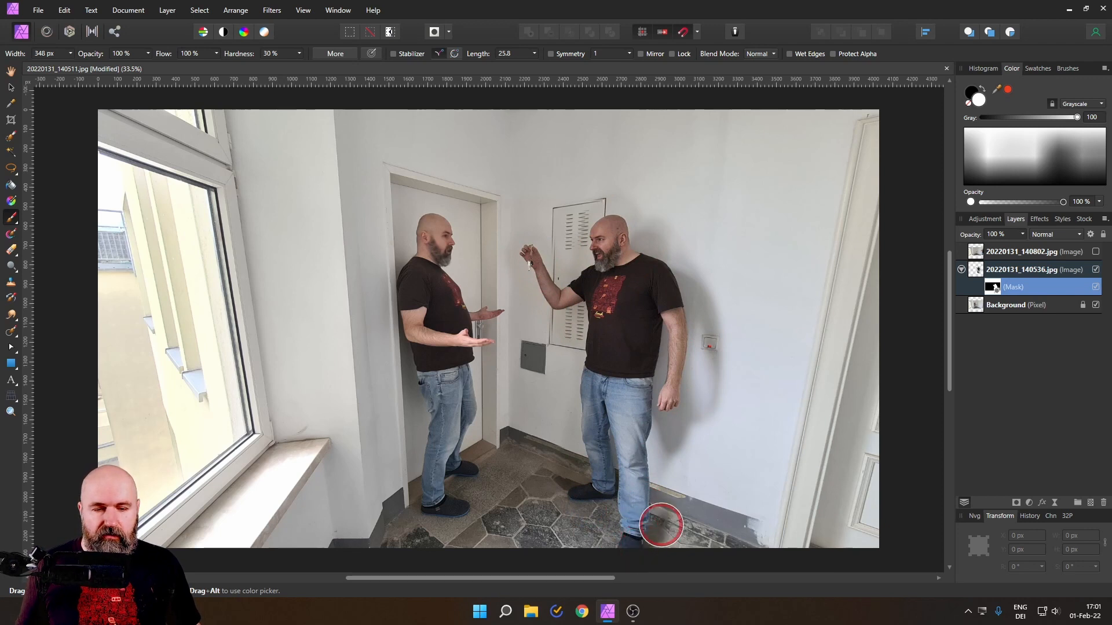
mouse_move(655, 554)
mouse_down()
mouse_move(672, 467)
mouse_move(658, 546)
mouse_move(690, 493)
mouse_up()
mouse_move(680, 439)
mouse_down()
mouse_move(686, 546)
mouse_move(666, 556)
mouse_move(701, 518)
mouse_move(702, 463)
mouse_move(689, 549)
mouse_move(718, 341)
mouse_move(705, 481)
mouse_move(715, 424)
mouse_move(721, 301)
mouse_move(729, 423)
mouse_move(711, 303)
mouse_up()
mouse_move(673, 260)
mouse_down()
mouse_move(623, 220)
mouse_move(530, 240)
mouse_up()
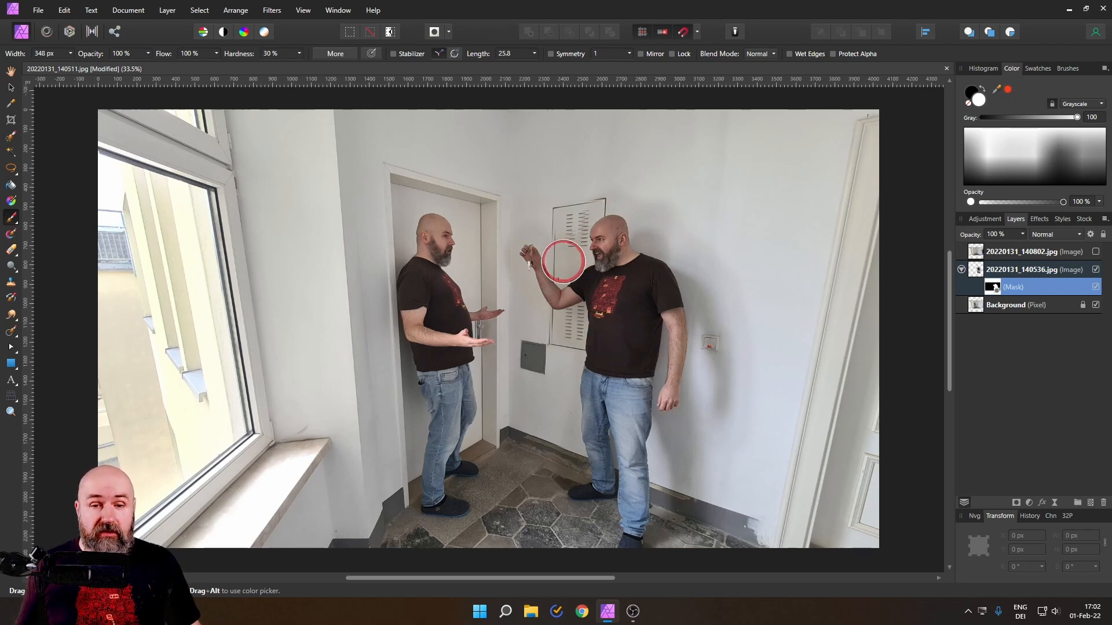
Step: Examine the revealed area around the middle man's arm, the wall cabinet and the grey hatch for visible mask edges
scroll(574, 279, up, 8)
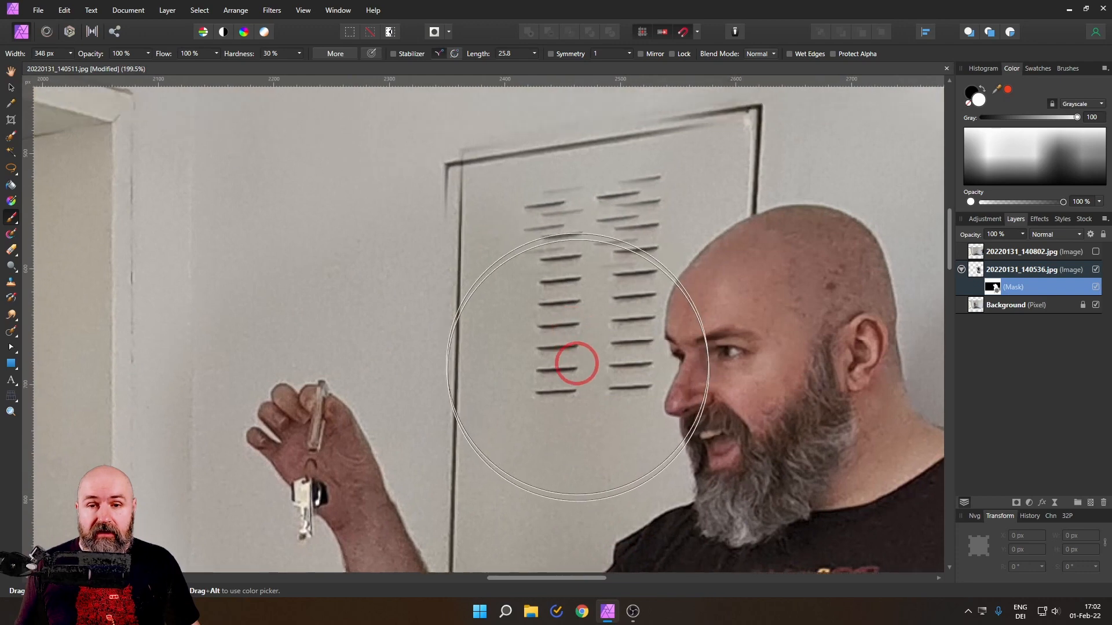
drag(576, 364, 583, 452)
mouse_move(579, 359)
mouse_down()
mouse_move(508, 330)
mouse_move(500, 344)
mouse_move(479, 266)
mouse_move(742, 218)
mouse_up()
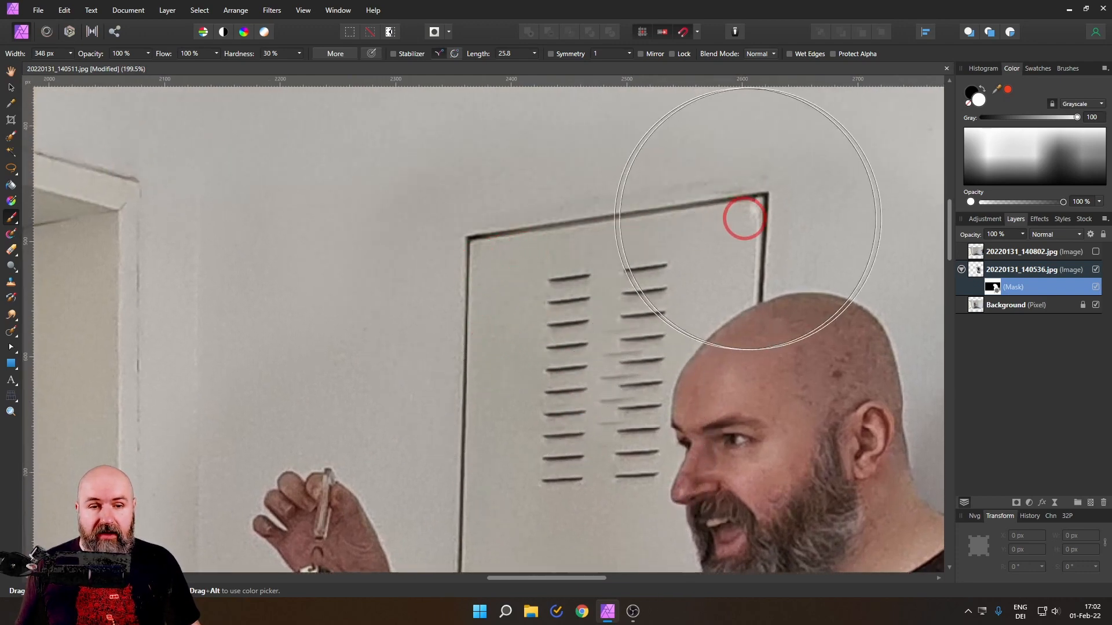
scroll(722, 471, down, 10)
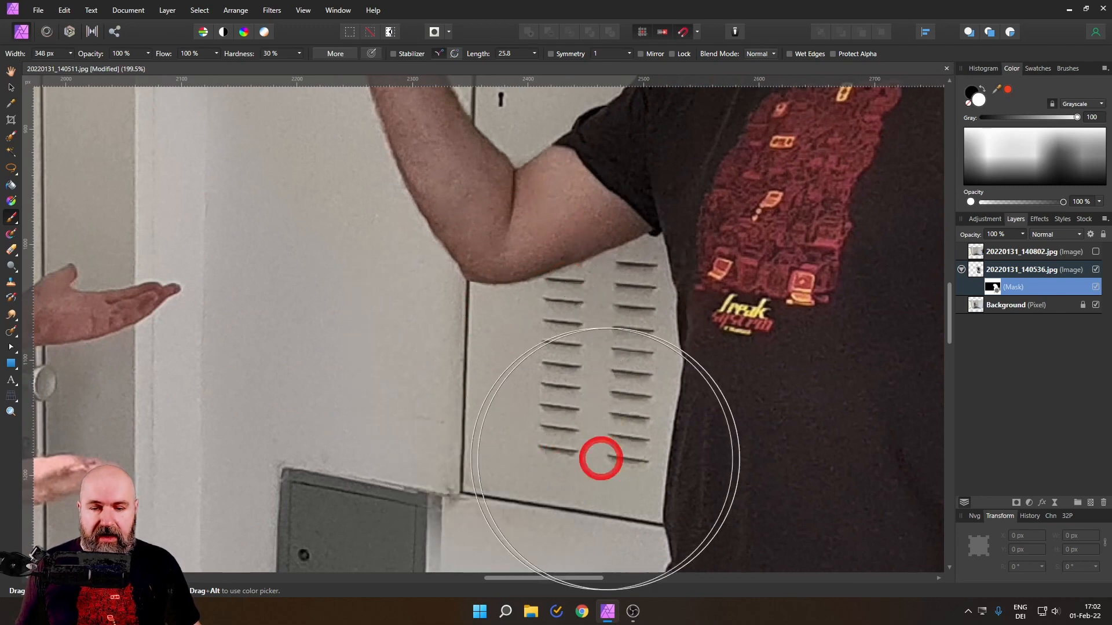
scroll(596, 455, down, 3)
mouse_move(602, 349)
mouse_down()
mouse_move(492, 380)
mouse_move(355, 297)
mouse_move(345, 318)
mouse_move(354, 433)
mouse_move(406, 451)
mouse_up()
scroll(406, 452, down, 5)
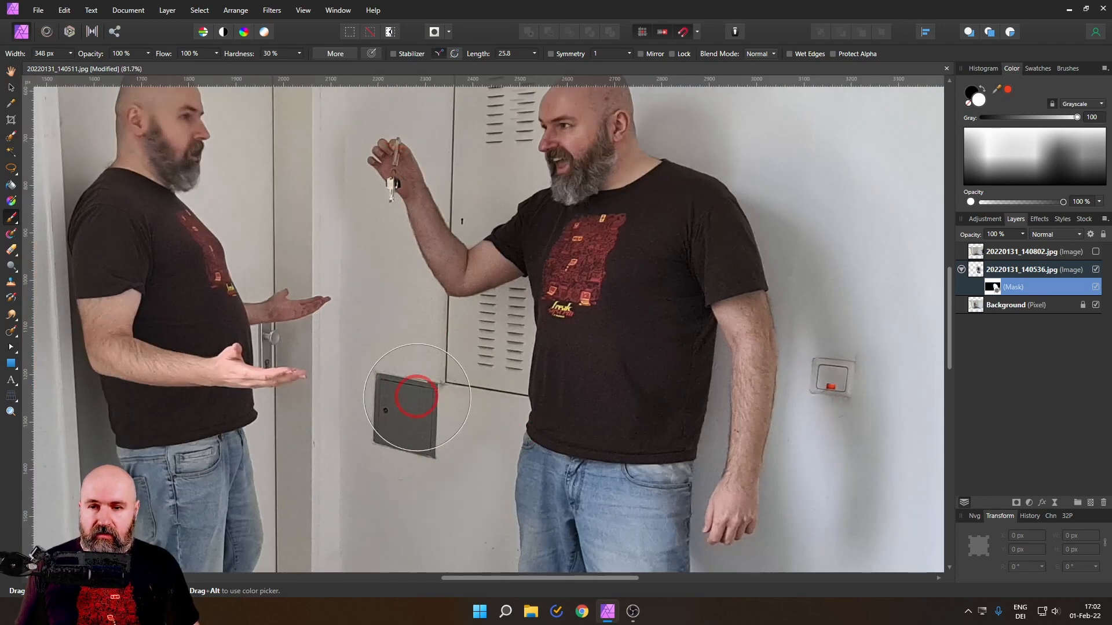
drag(536, 367, 578, 448)
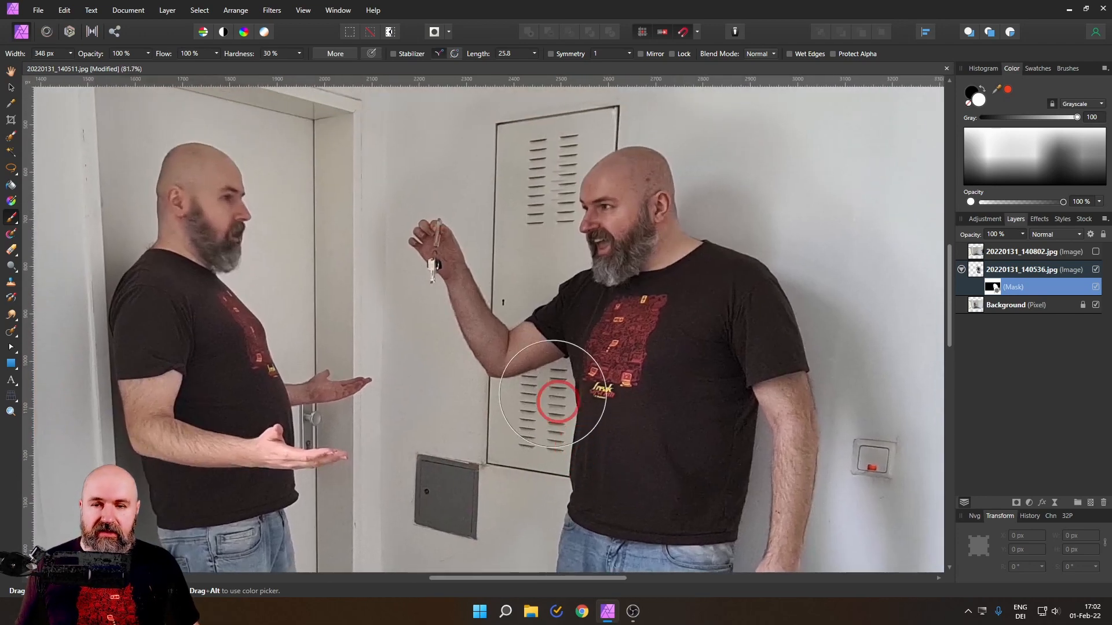
scroll(566, 338, up, 2)
scroll(579, 328, down, 5)
drag(624, 358, 589, 317)
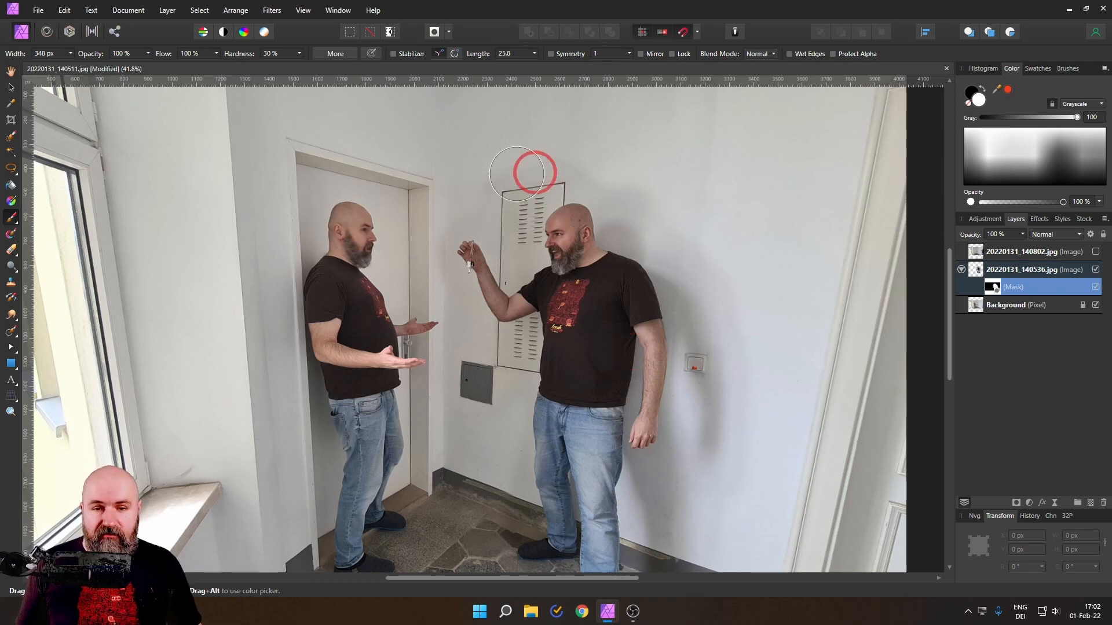
Step: Blend the mask edge on the wall between the door frame and the raised hand, using a 117 px black brush at 10 % opacity
mouse_move(619, 378)
mouse_down()
mouse_move(539, 174)
mouse_move(580, 405)
mouse_up()
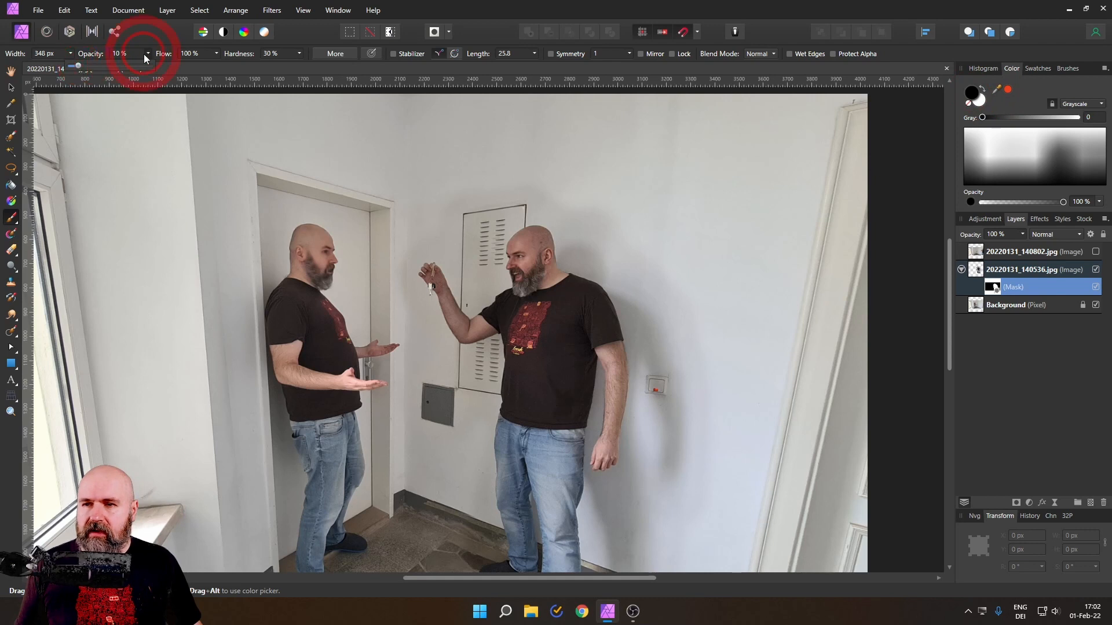
click(70, 54)
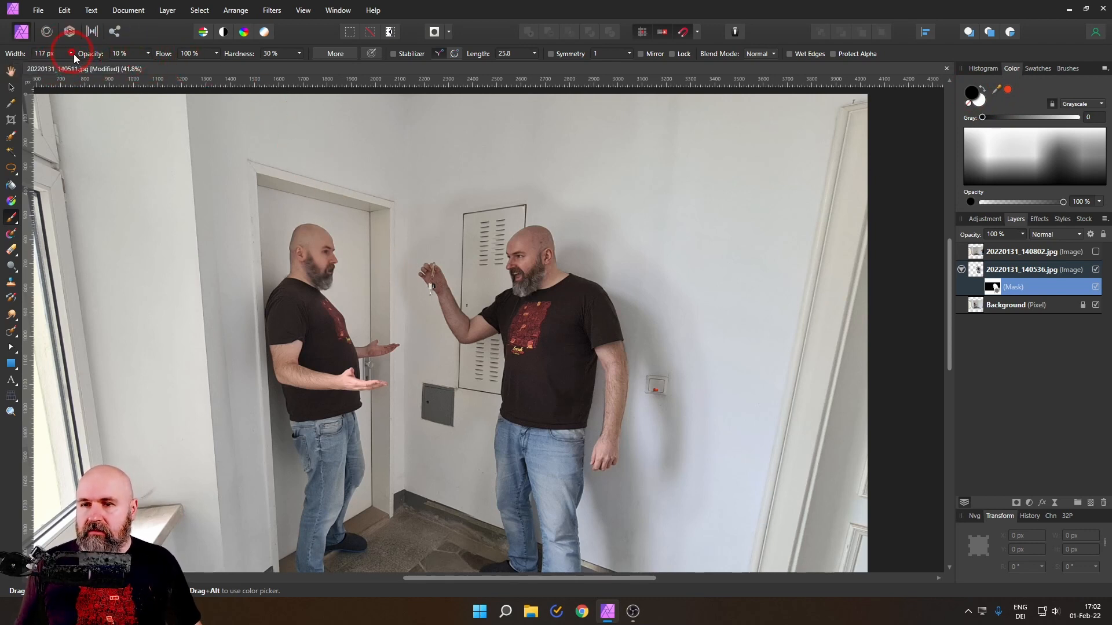
scroll(397, 269, up, 6)
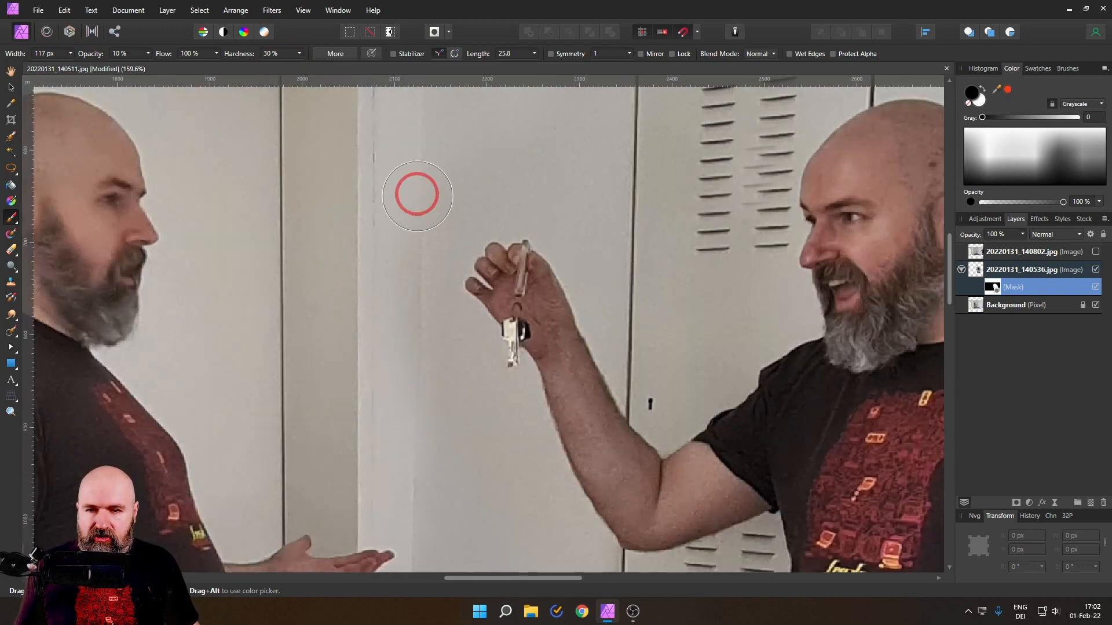
mouse_move(415, 290)
mouse_down()
mouse_move(423, 262)
mouse_move(422, 471)
mouse_move(406, 420)
mouse_move(422, 342)
mouse_move(412, 422)
mouse_move(471, 533)
mouse_move(514, 475)
mouse_move(470, 251)
mouse_up()
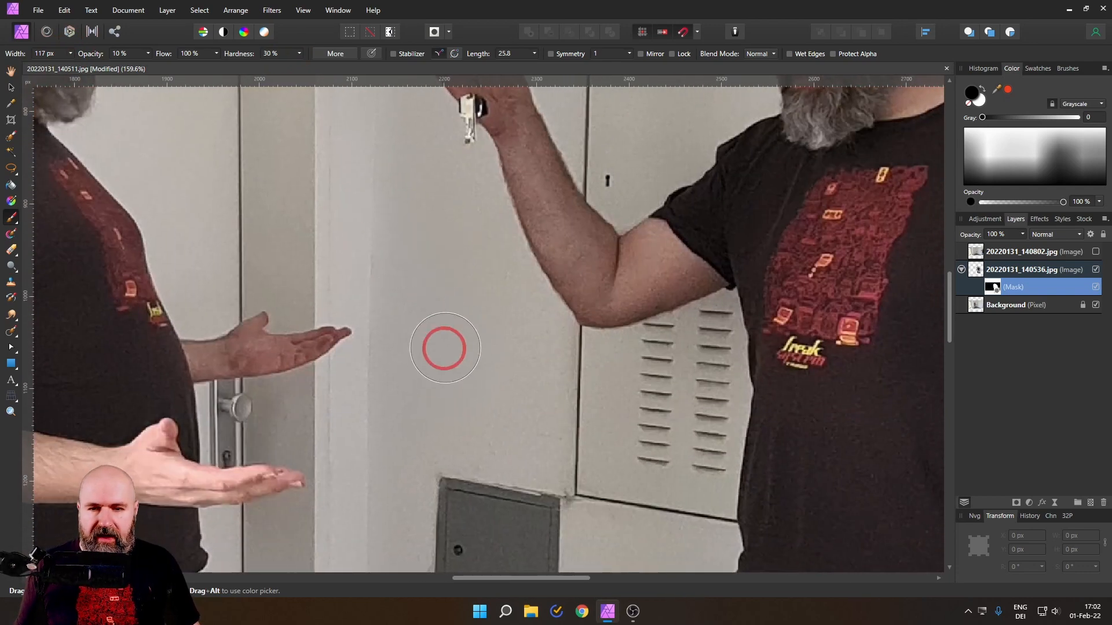
drag(402, 228, 407, 310)
scroll(408, 310, up, 10)
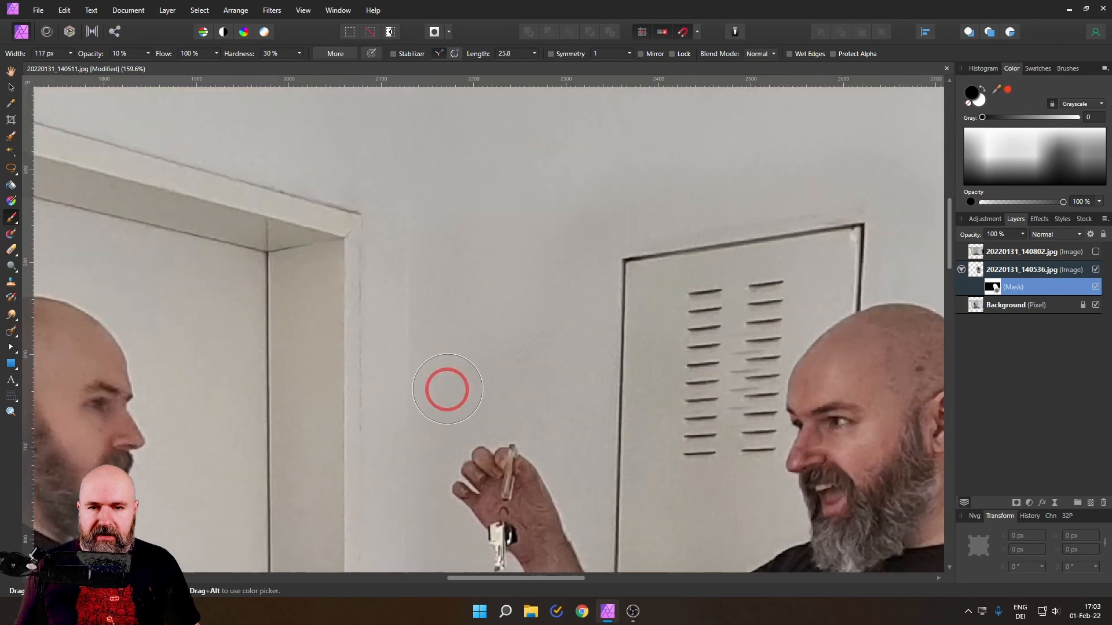
mouse_move(510, 196)
mouse_down()
mouse_move(521, 174)
mouse_move(429, 280)
mouse_move(469, 290)
mouse_move(434, 379)
mouse_move(448, 184)
mouse_up()
mouse_move(396, 210)
mouse_down()
mouse_move(392, 202)
mouse_move(400, 376)
mouse_move(381, 415)
mouse_move(372, 211)
mouse_move(417, 492)
mouse_move(357, 300)
mouse_move(419, 386)
mouse_up()
scroll(415, 345, down, 5)
drag(384, 298, 392, 441)
Step: Soften the mask edge above and behind the middle man on the light-switch wall with a black brush 297 px wide
mouse_move(580, 258)
mouse_down()
mouse_move(585, 282)
mouse_move(672, 370)
mouse_move(529, 218)
mouse_move(64, 78)
mouse_up()
click(66, 55)
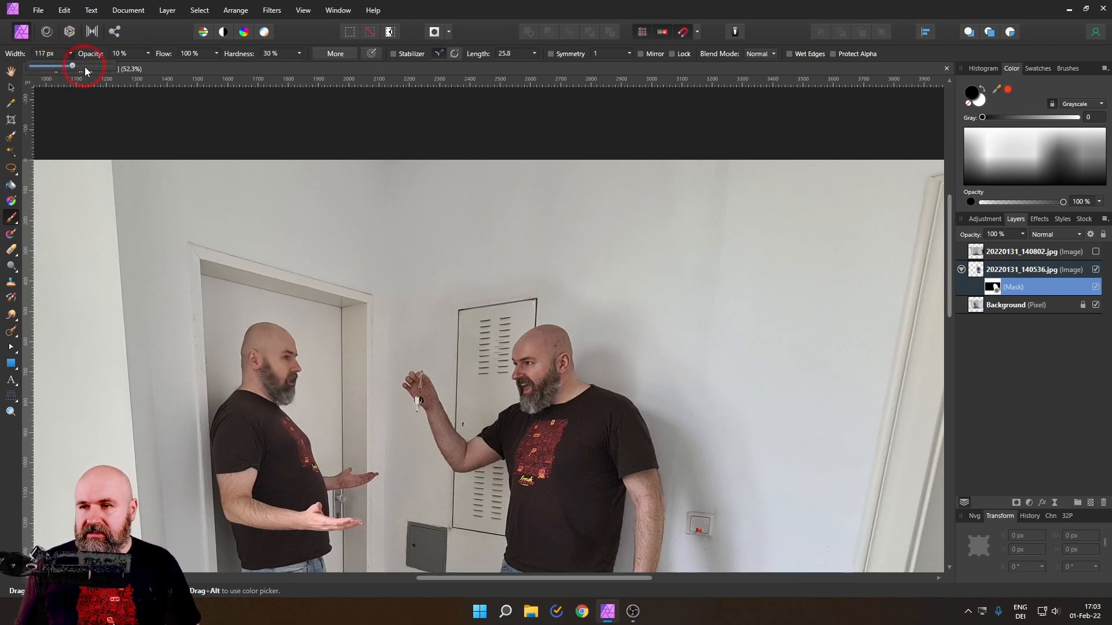
mouse_move(619, 263)
mouse_down()
mouse_move(450, 267)
mouse_move(524, 260)
mouse_move(472, 262)
mouse_move(479, 281)
mouse_move(501, 275)
mouse_move(458, 278)
mouse_move(650, 274)
mouse_move(656, 333)
mouse_move(709, 412)
mouse_move(731, 416)
mouse_move(768, 469)
mouse_move(785, 534)
mouse_up()
mouse_move(571, 273)
mouse_down()
mouse_move(583, 303)
mouse_move(653, 264)
mouse_move(805, 524)
mouse_move(678, 322)
mouse_move(633, 221)
mouse_move(623, 526)
mouse_move(604, 511)
mouse_move(652, 435)
mouse_move(641, 437)
mouse_move(650, 442)
mouse_move(591, 164)
mouse_move(658, 385)
mouse_move(657, 313)
mouse_up()
drag(635, 249, 662, 361)
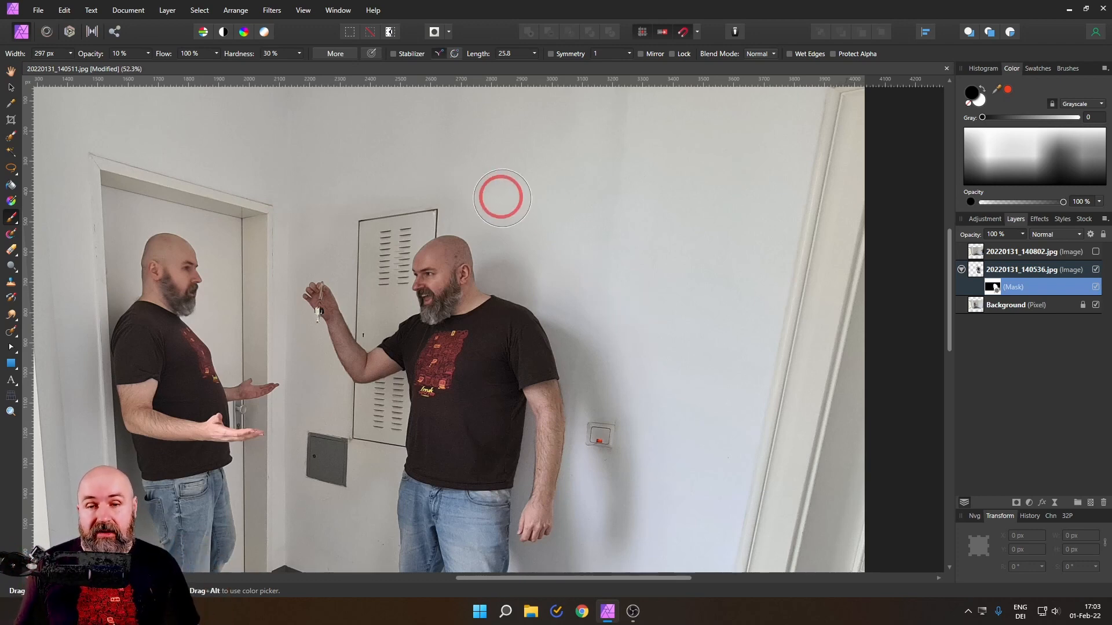
scroll(631, 301, down, 4)
scroll(630, 301, up, 2)
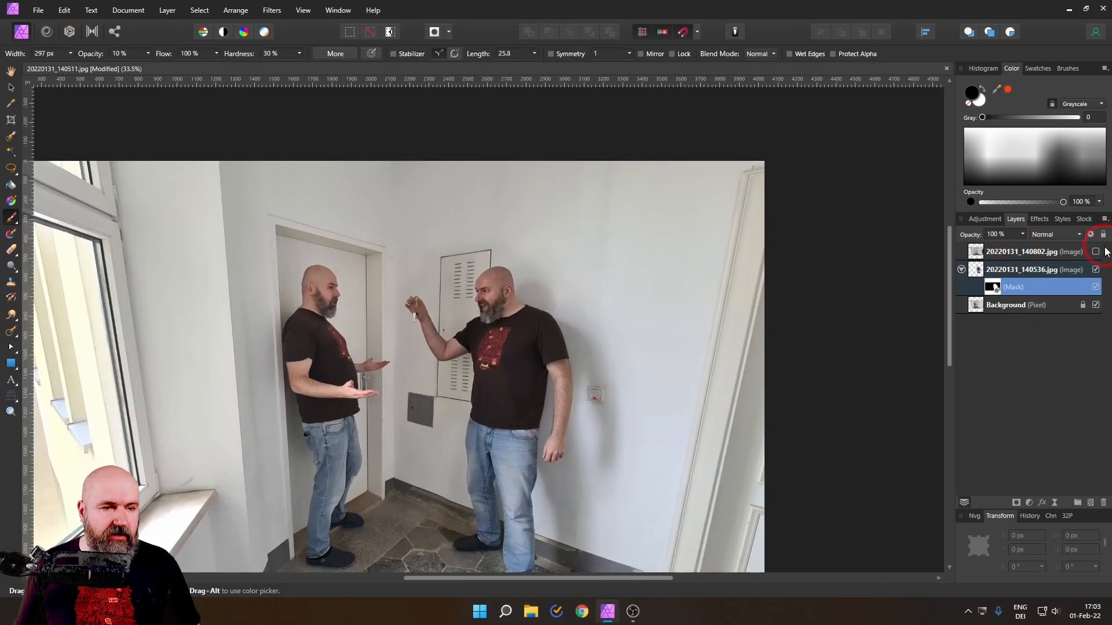
Step: Show the 20220131_140802.jpg layer, add a mask to it and invert the mask to hide the photo
click(1096, 251)
click(978, 255)
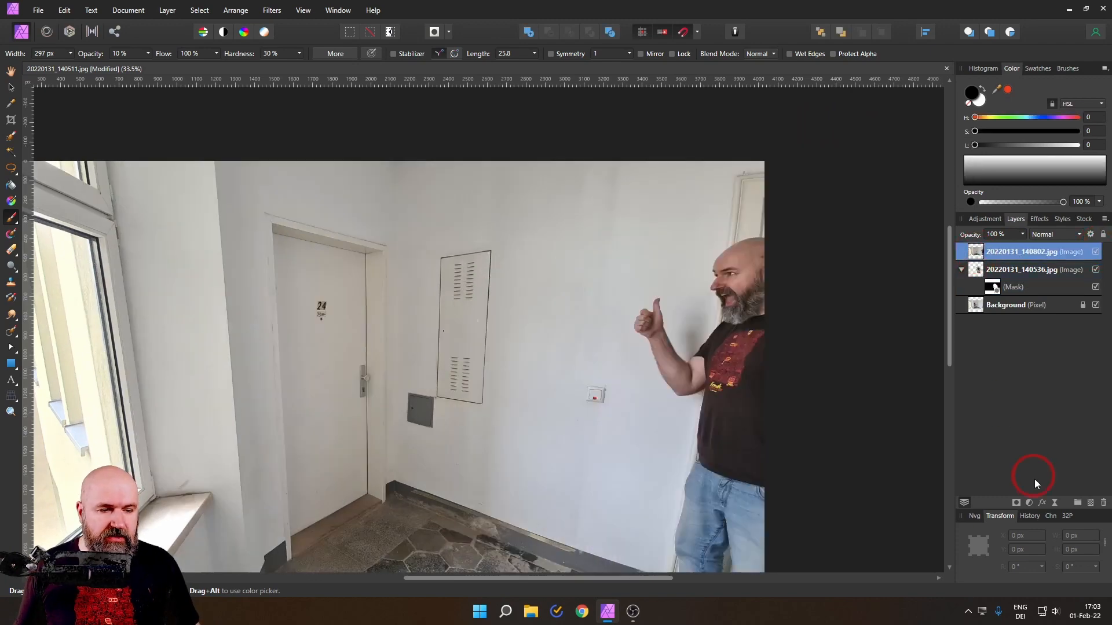
click(1014, 503)
click(166, 11)
click(159, 33)
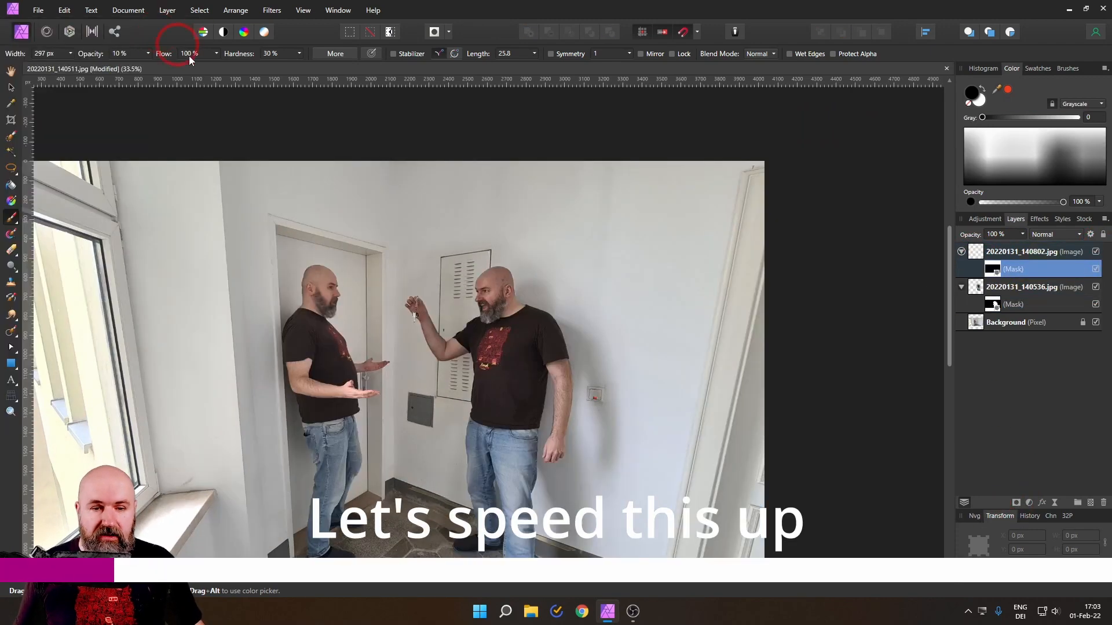
Step: Paint white at 100 % brush opacity on the 20220131_140802.jpg mask to reveal the man giving a thumbs-up
drag(148, 54, 227, 66)
mouse_move(711, 349)
mouse_down()
mouse_move(652, 331)
mouse_move(742, 344)
mouse_move(765, 509)
mouse_move(755, 297)
mouse_move(667, 458)
mouse_up()
drag(671, 463, 691, 274)
mouse_move(753, 385)
mouse_down()
mouse_move(719, 373)
mouse_move(782, 305)
mouse_up()
Step: Blend the wall beside the thumbs-up hand and forearm by painting black on the mask, with the brush opacity lowered to 11 %
scroll(734, 183, up, 5)
key(x)
click(617, 438)
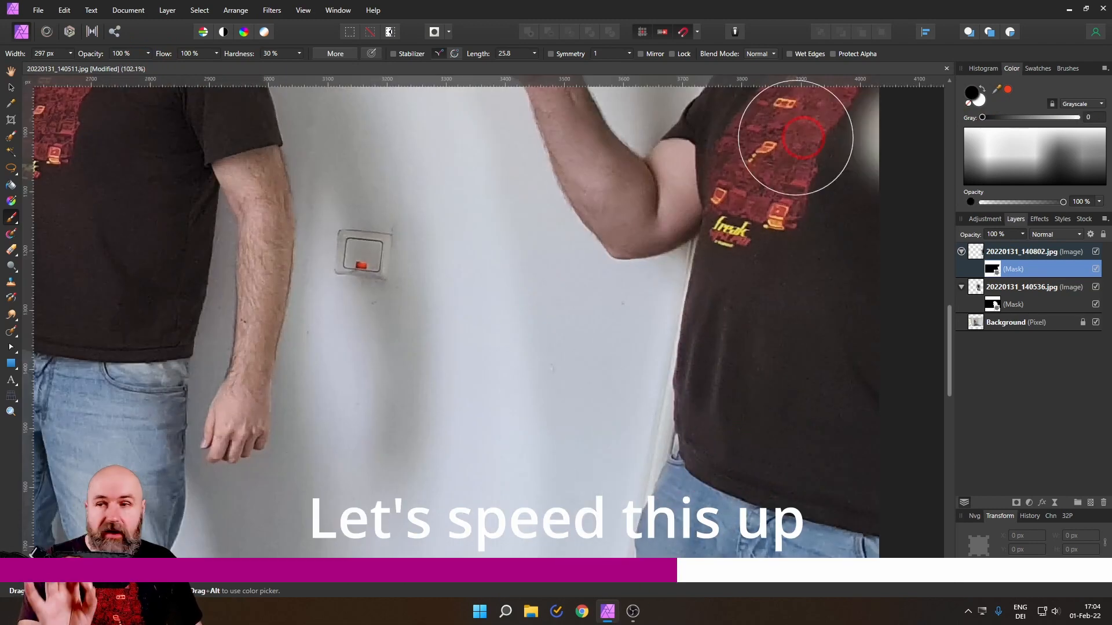
drag(148, 53, 79, 66)
click(166, 55)
mouse_move(479, 156)
mouse_down()
mouse_move(533, 524)
mouse_move(523, 194)
mouse_up()
drag(500, 411, 501, 380)
drag(469, 98, 506, 544)
click(489, 300)
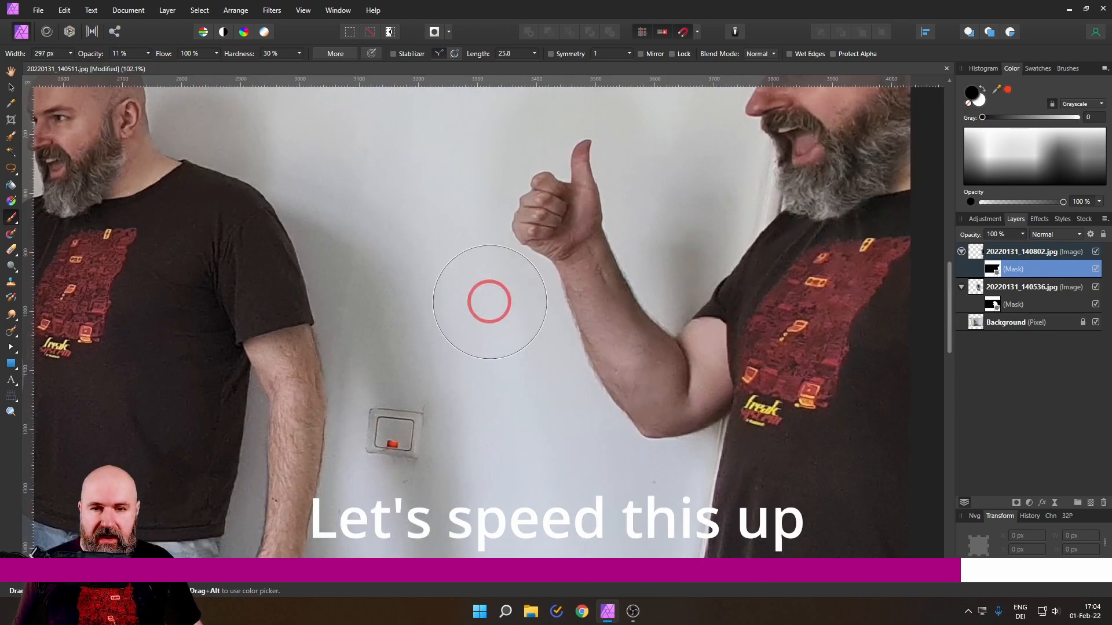
drag(488, 300, 463, 476)
scroll(611, 205, down, 1)
click(612, 205)
scroll(611, 205, down, 5)
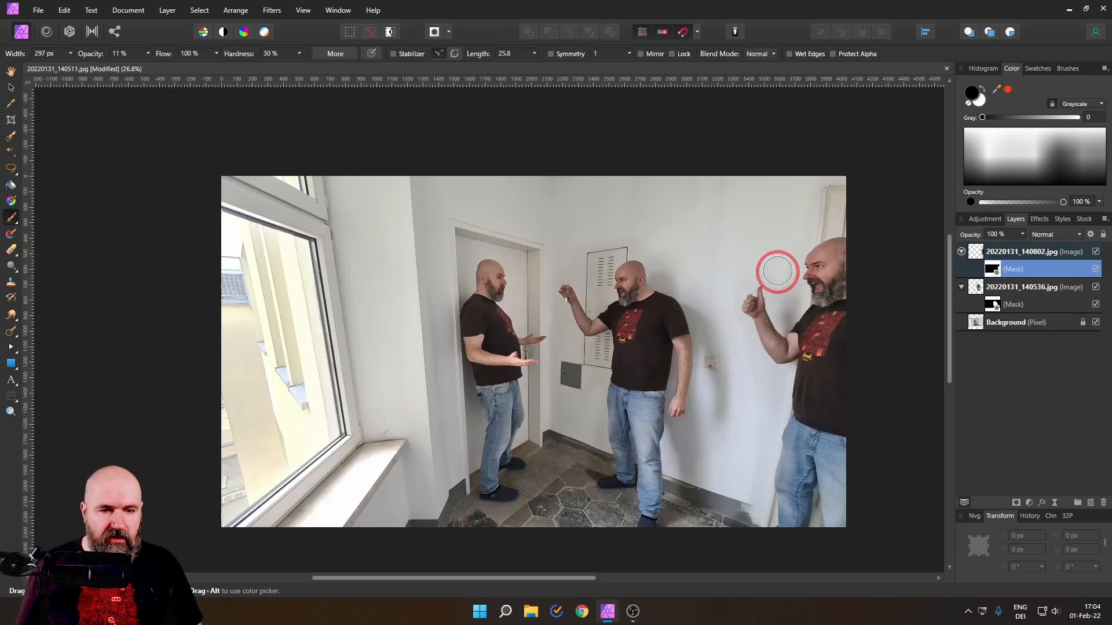
Step: Fade the remaining mask edge on the wall between the light switch and the thumbs-up man, then select the 20220131_140802.jpg layer
mouse_move(784, 269)
mouse_down()
mouse_move(809, 187)
mouse_move(775, 267)
mouse_move(742, 253)
mouse_move(721, 268)
mouse_move(747, 387)
mouse_up()
mouse_move(756, 465)
mouse_down()
mouse_move(760, 382)
mouse_move(757, 421)
mouse_up()
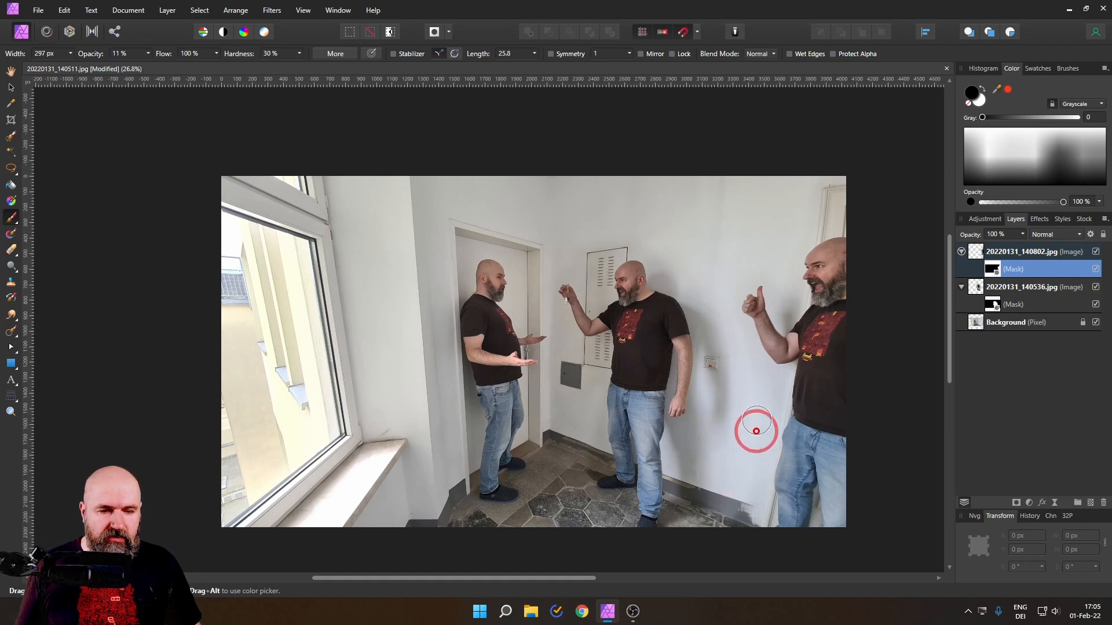
mouse_move(757, 459)
mouse_down()
mouse_move(755, 355)
mouse_move(736, 344)
mouse_move(724, 285)
mouse_move(736, 331)
mouse_up()
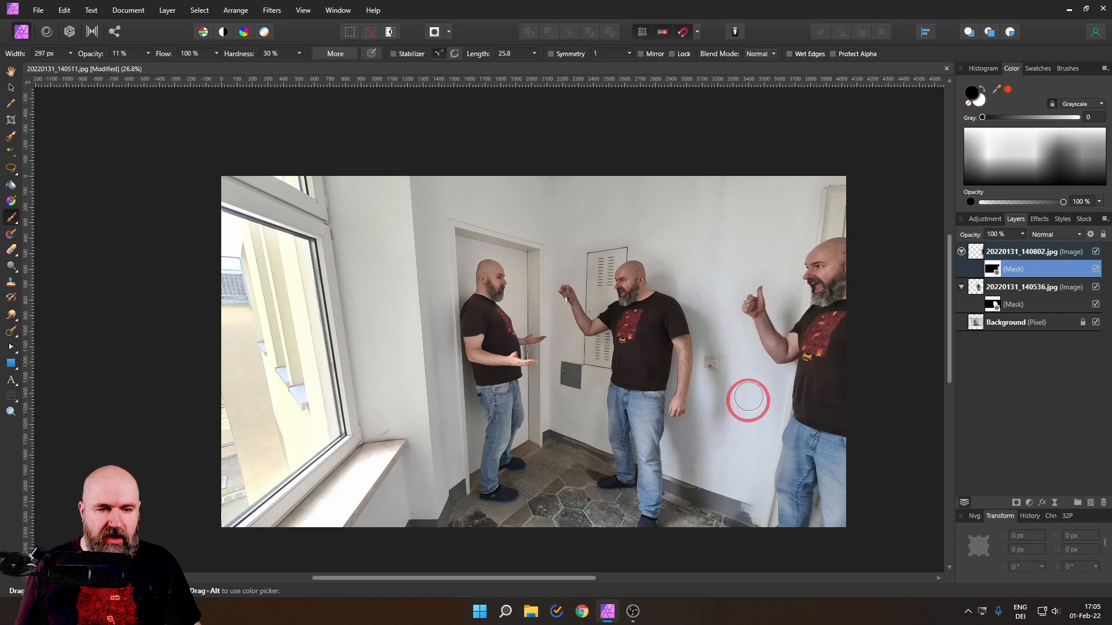
mouse_move(749, 399)
mouse_down()
mouse_move(747, 454)
mouse_move(751, 380)
mouse_move(731, 499)
mouse_up()
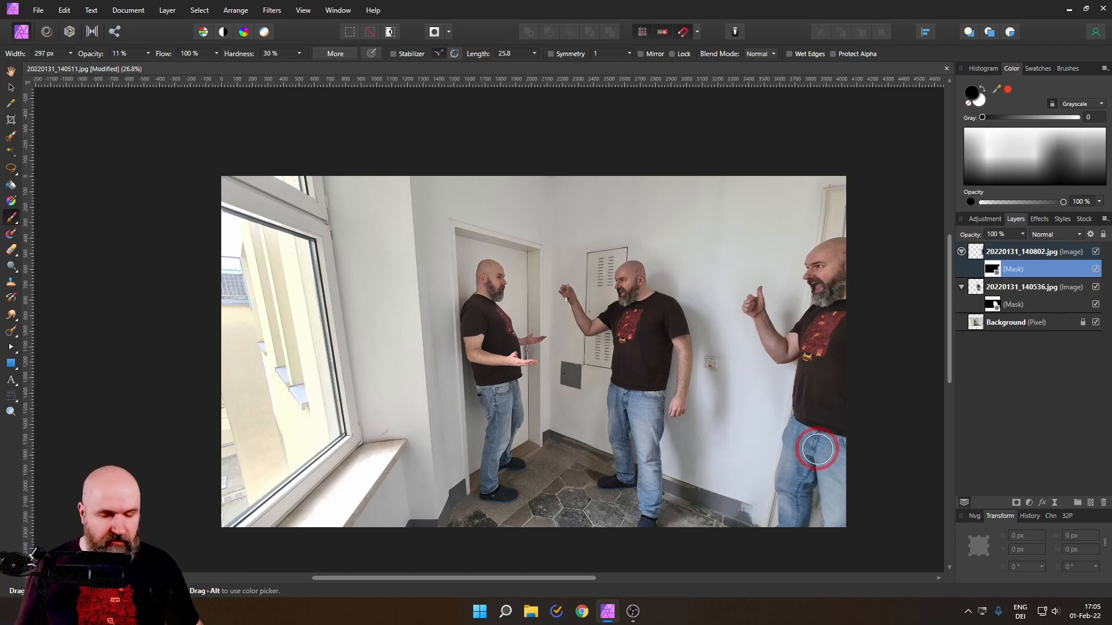
scroll(817, 449, up, 1)
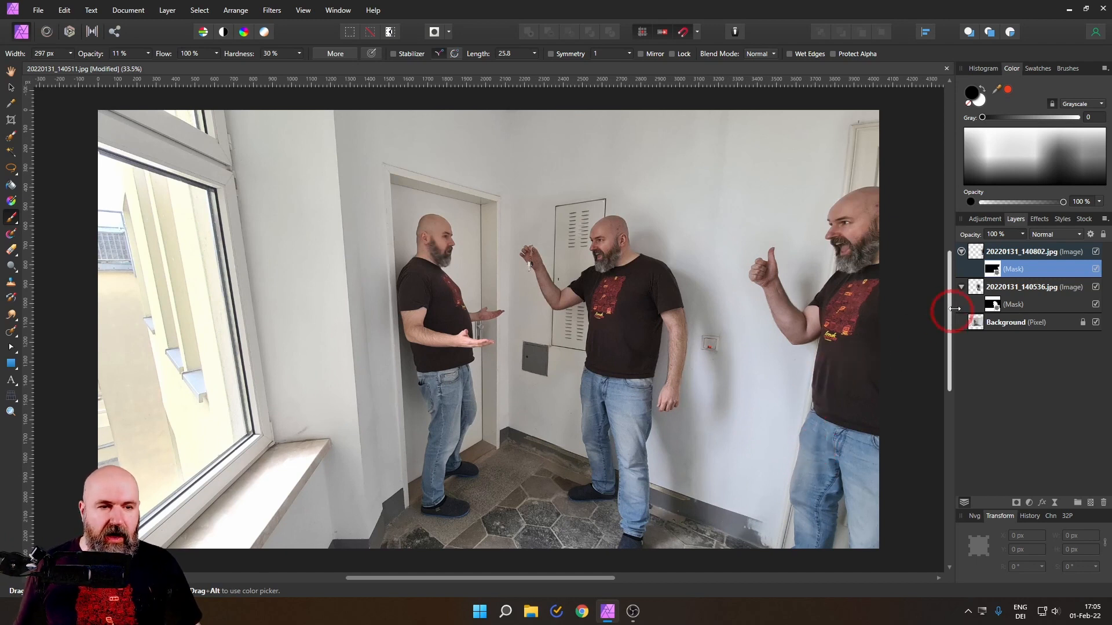
click(977, 256)
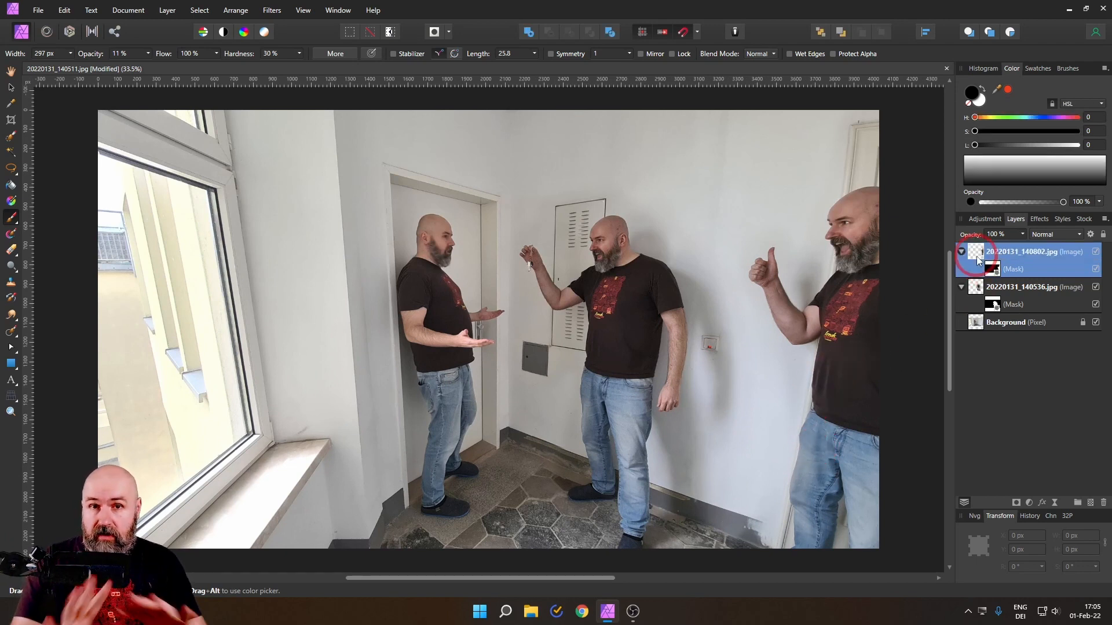
Step: Add a Curves adjustment above the photo layers and raise its master curve with three points, the brightest at about X 0.732, Y 0.811
click(1030, 502)
click(930, 360)
click(803, 400)
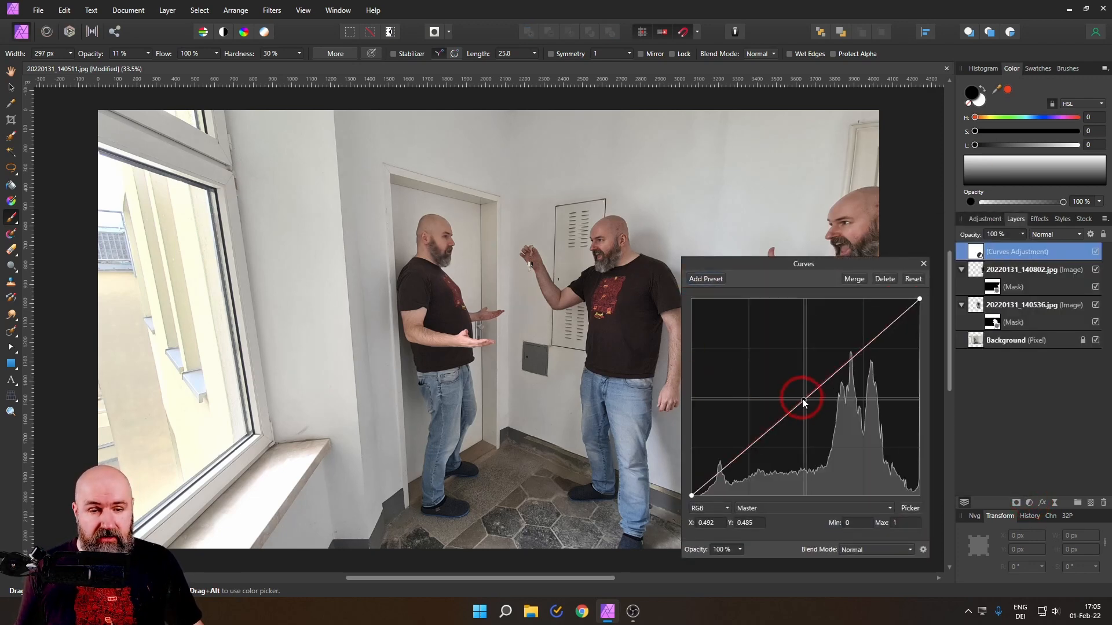
drag(801, 398, 796, 391)
drag(741, 441, 744, 445)
drag(861, 341, 859, 338)
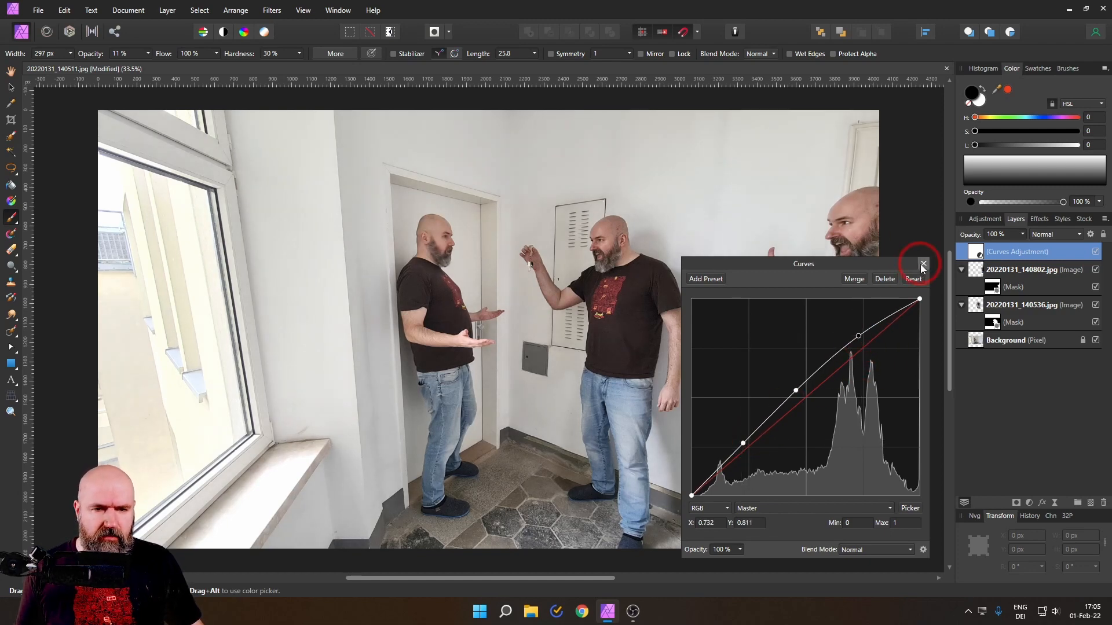
click(923, 265)
Step: Add a live Unsharp Mask filter above the Curves adjustment with a radius of about 1.9 px to sharpen the composite
click(1055, 502)
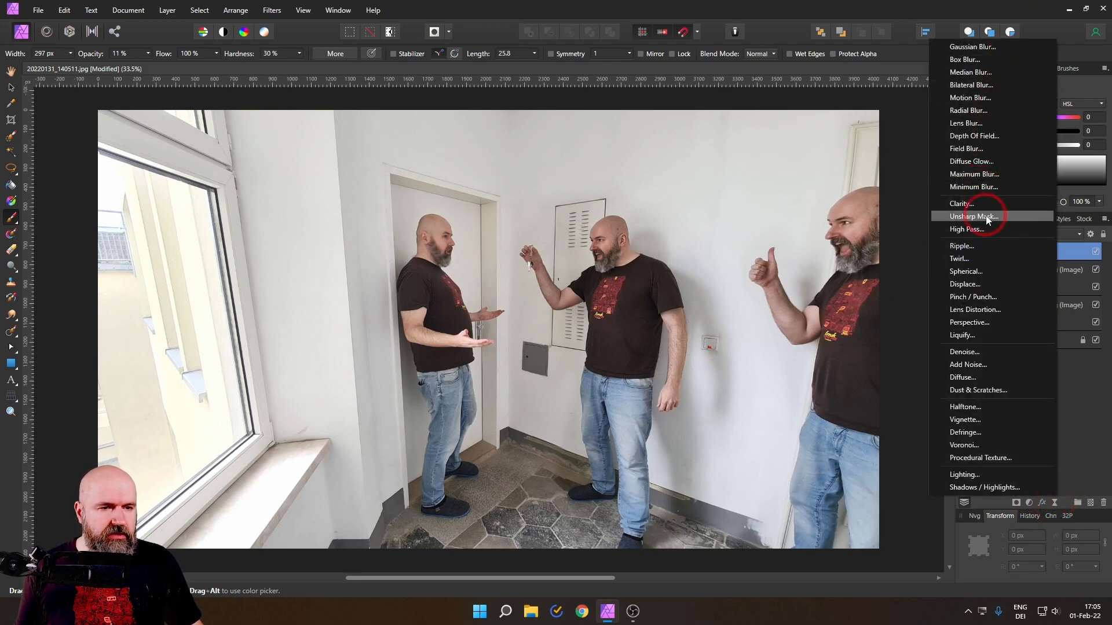
click(979, 216)
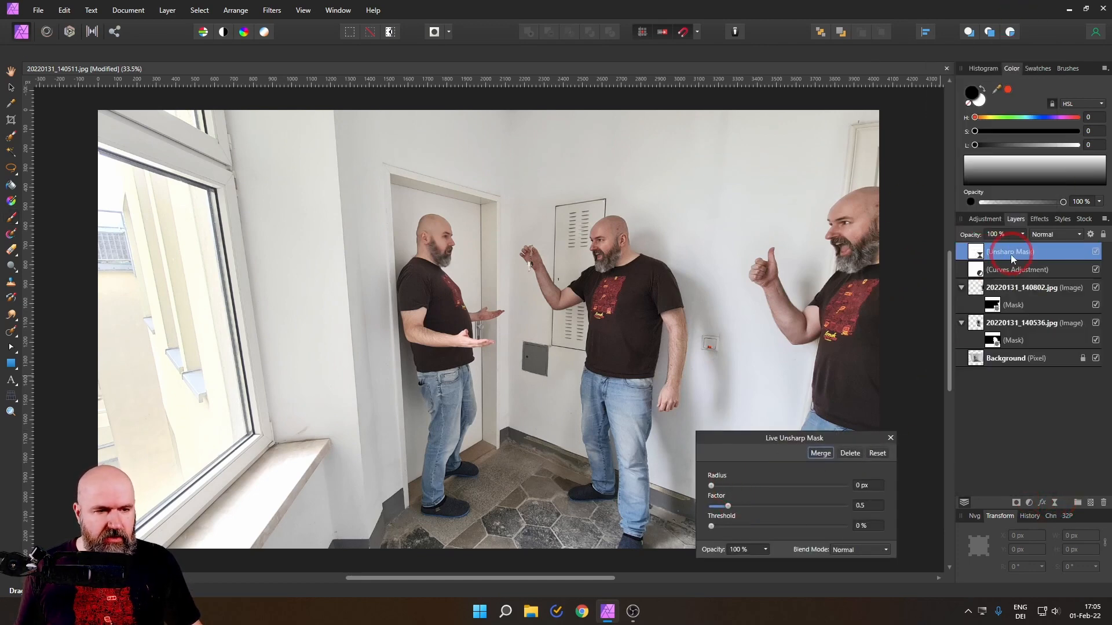
click(743, 487)
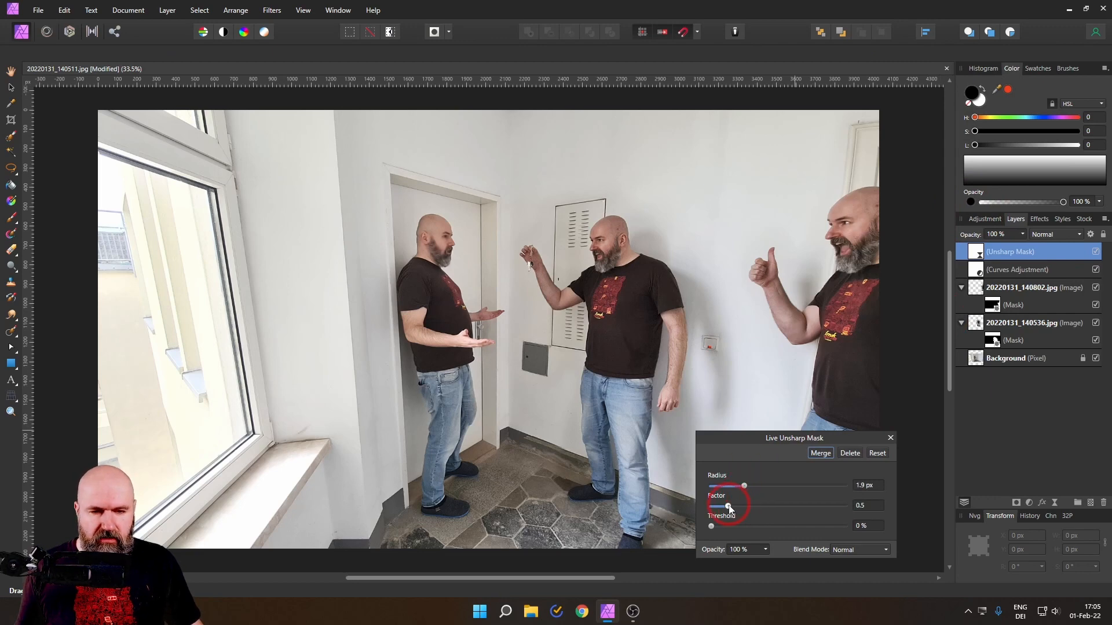
key(b)
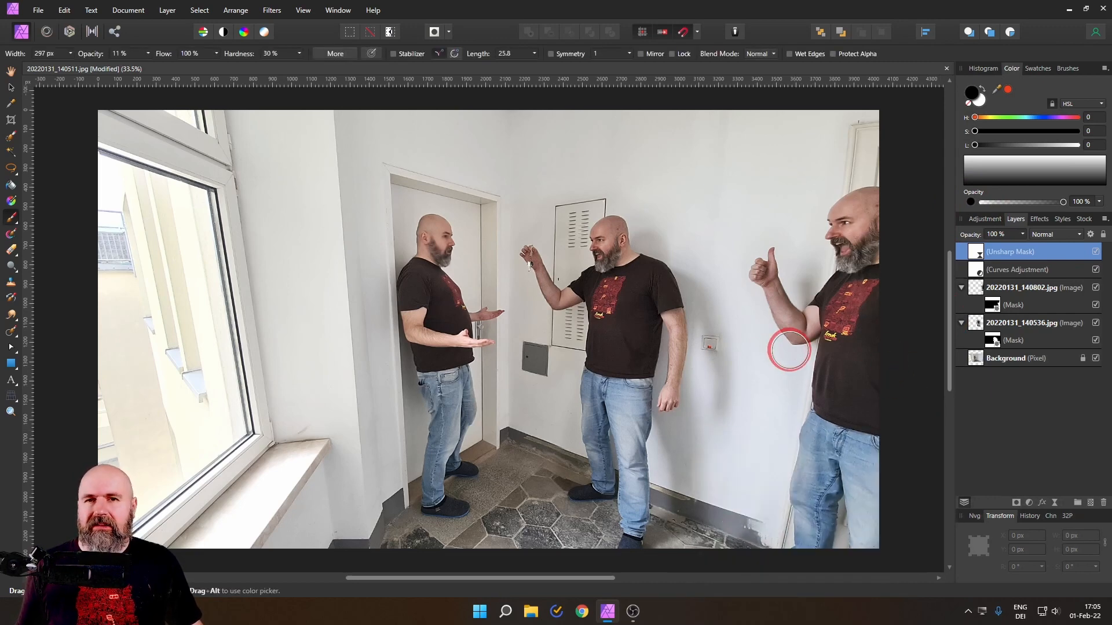
scroll(790, 347, up, 3)
drag(804, 352, 826, 407)
scroll(822, 373, down, 1)
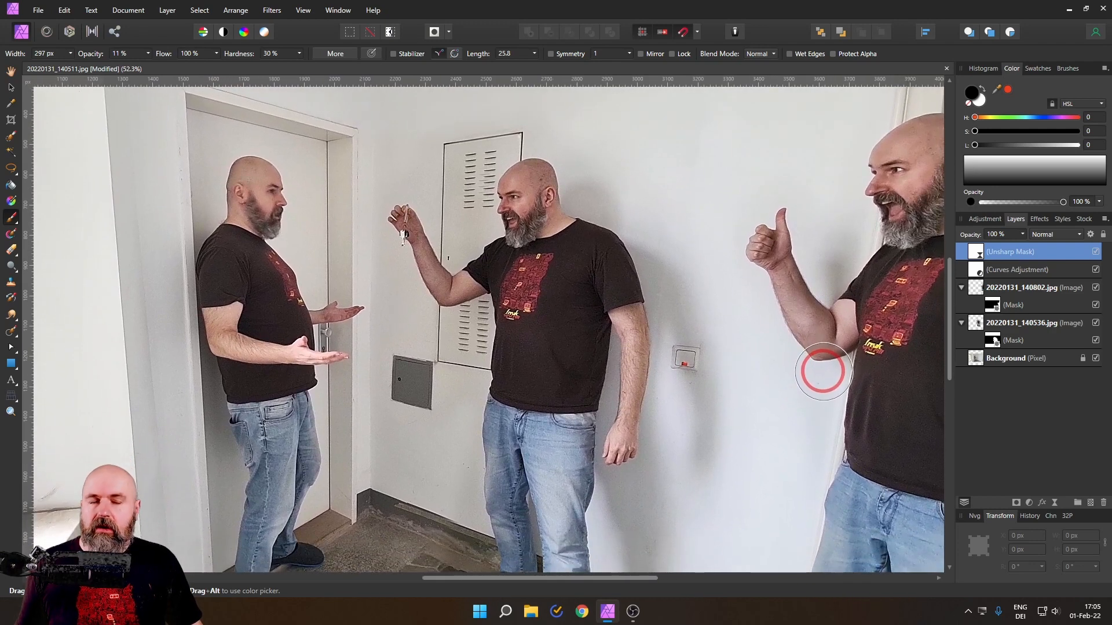